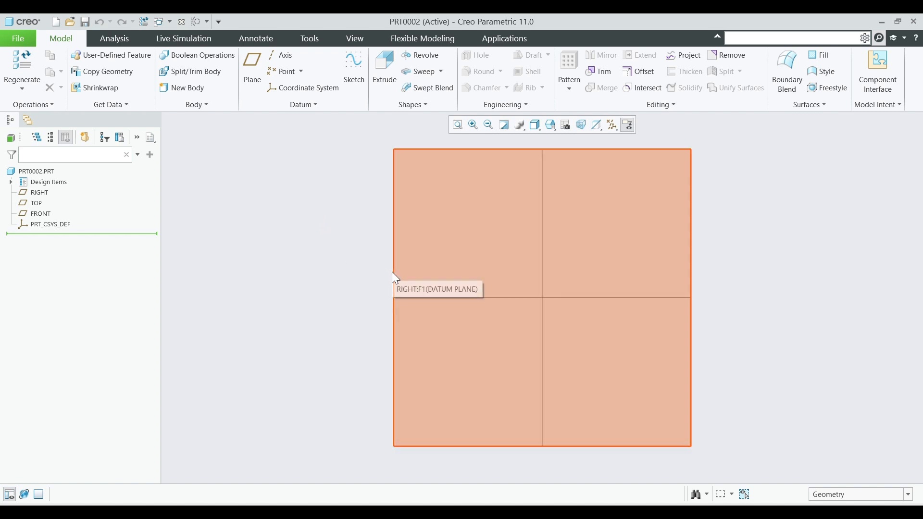
Start a solid right-handed helical sweep and open its helix profile sketch on the RIGHT datum plane, viewed face-on
{"action": "left_click", "coordinate": [440, 72]}
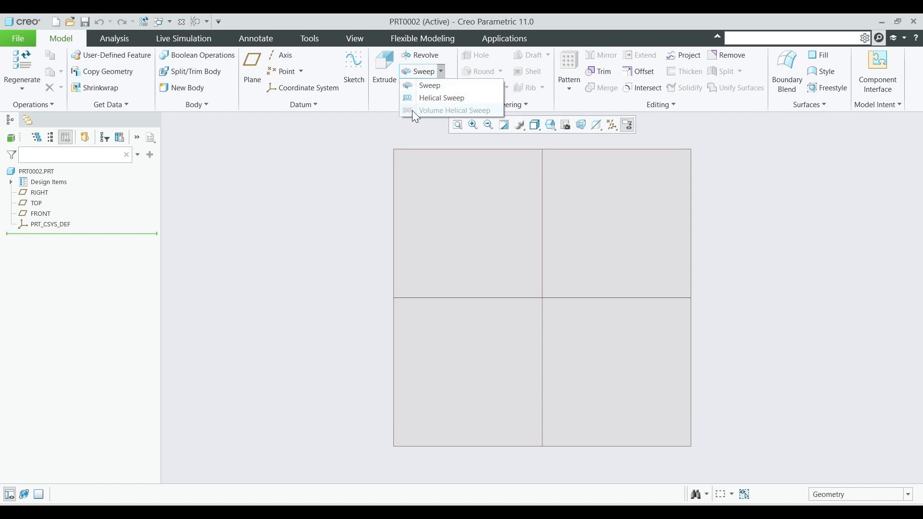
{"action": "left_click", "coordinate": [438, 97]}
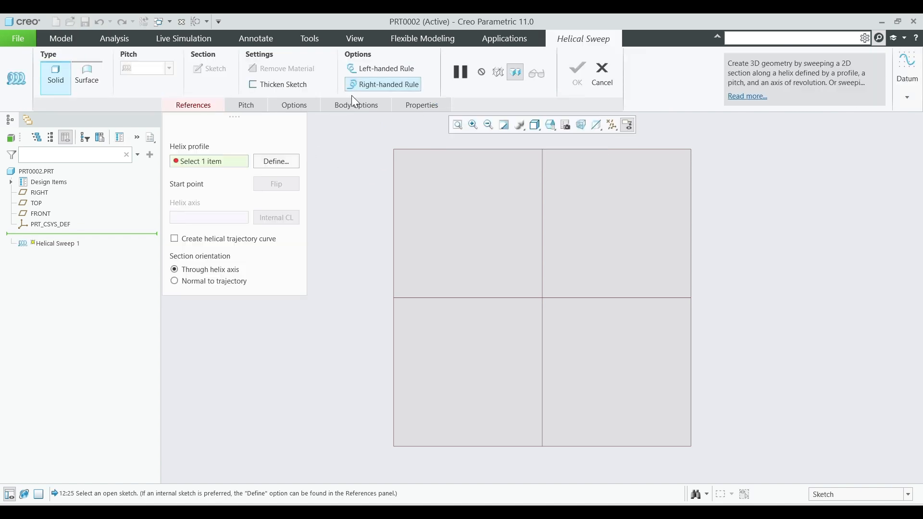
{"action": "left_click", "coordinate": [276, 161]}
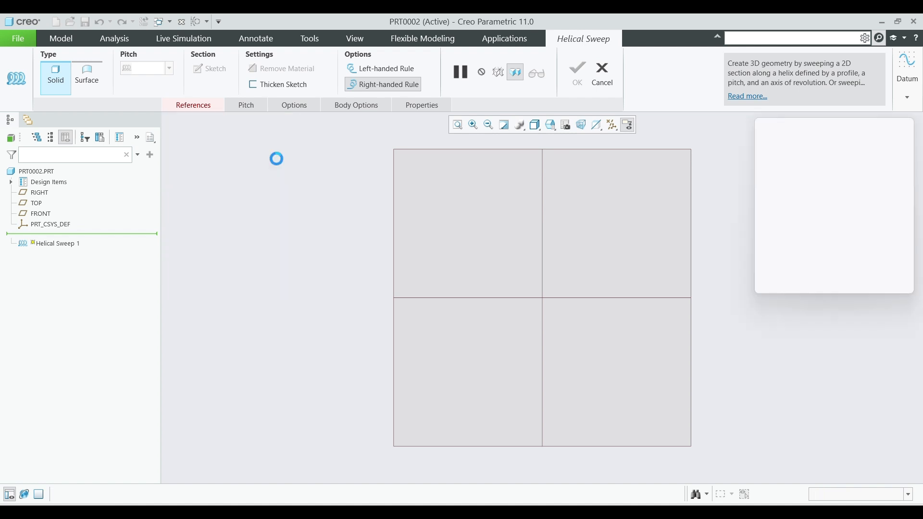
{"action": "left_click", "coordinate": [28, 194]}
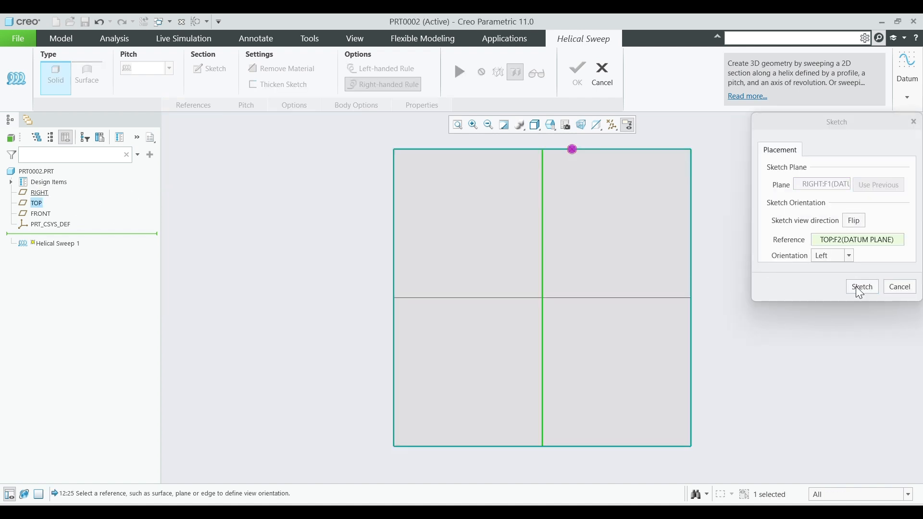
{"action": "left_click", "coordinate": [859, 287]}
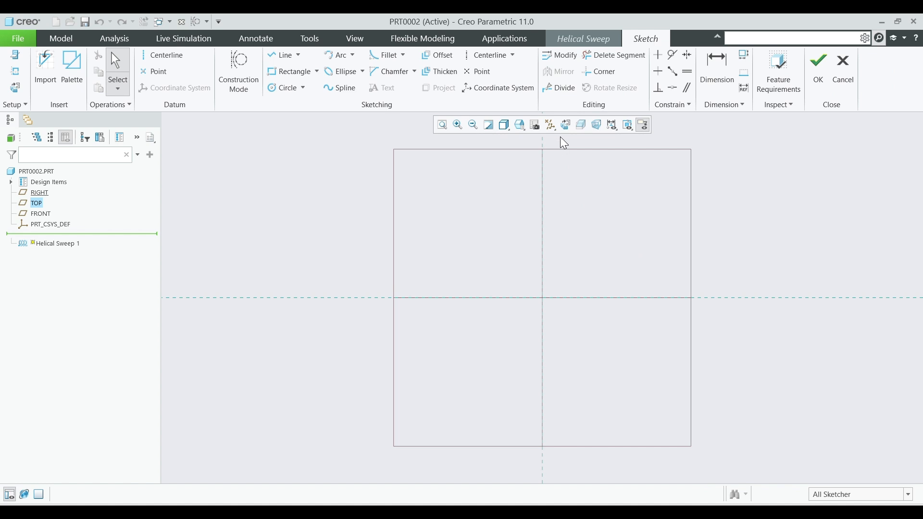
{"action": "left_click", "coordinate": [567, 128]}
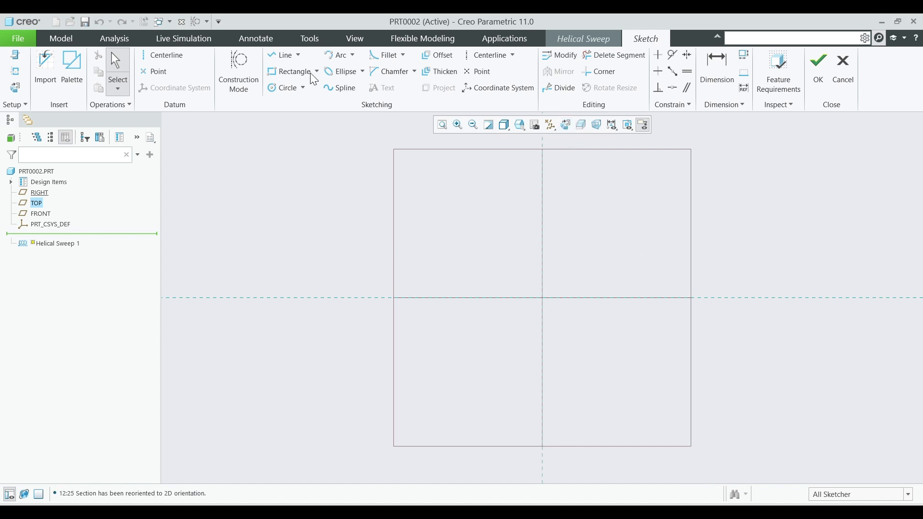
Sketch a vertical helix profile line about 475 long and about 176 left of the vertical reference
{"action": "left_click", "coordinate": [282, 55]}
{"action": "left_click", "coordinate": [440, 448]}
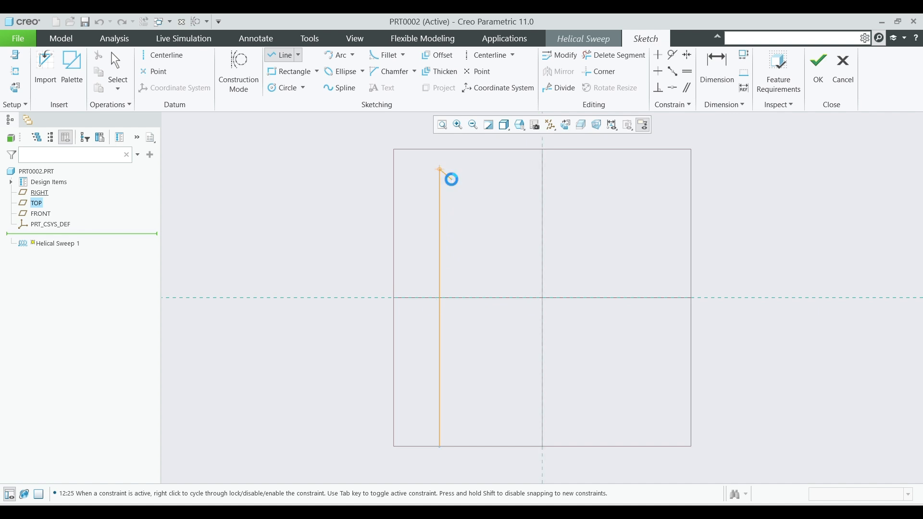
{"action": "left_click", "coordinate": [439, 170]}
{"action": "middle_click", "coordinate": [486, 197]}
{"action": "left_click", "coordinate": [823, 62]}
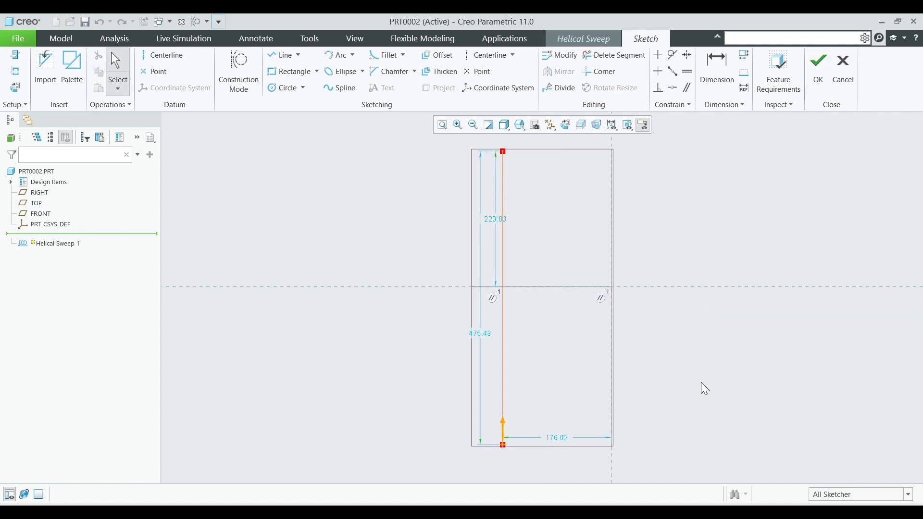
Add a vertical centerline through the reference intersection as the helix axis and accept the profile sketch
{"action": "left_click", "coordinate": [489, 56]}
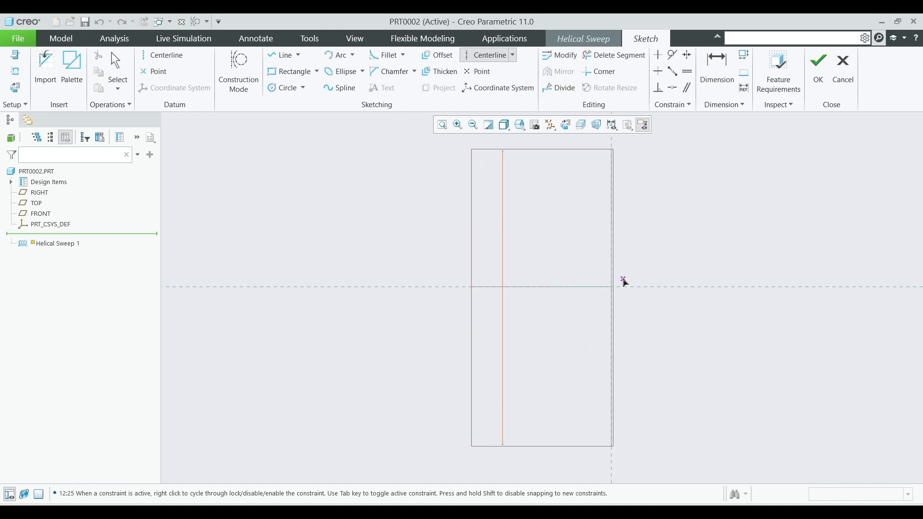
{"action": "left_click", "coordinate": [611, 288]}
{"action": "left_click", "coordinate": [613, 219]}
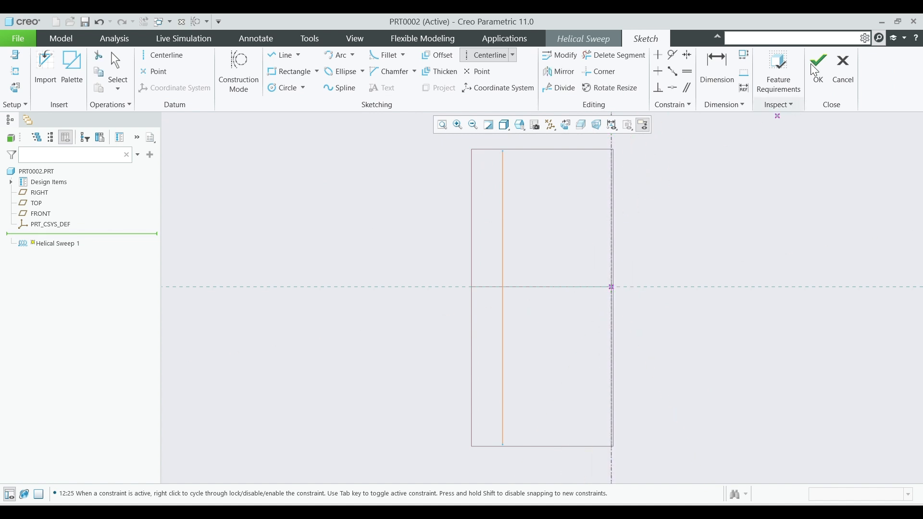
{"action": "left_click", "coordinate": [828, 68]}
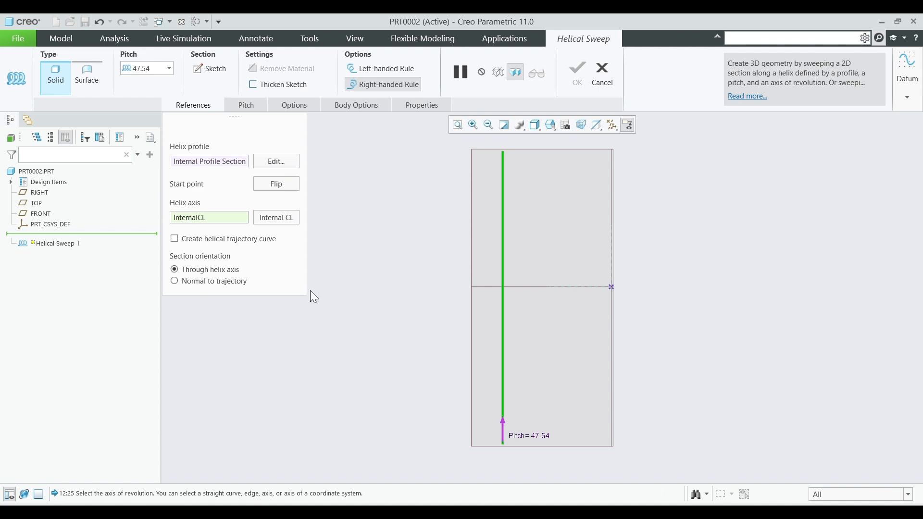
Sketch a small circle centred on the profile's start point as the sweep section and accept the sketch
{"action": "left_click", "coordinate": [210, 68]}
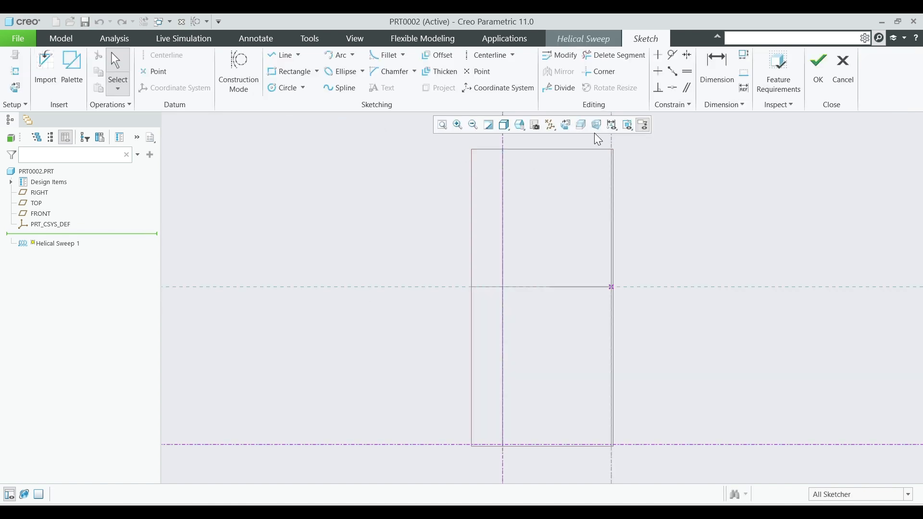
{"action": "left_click", "coordinate": [566, 125]}
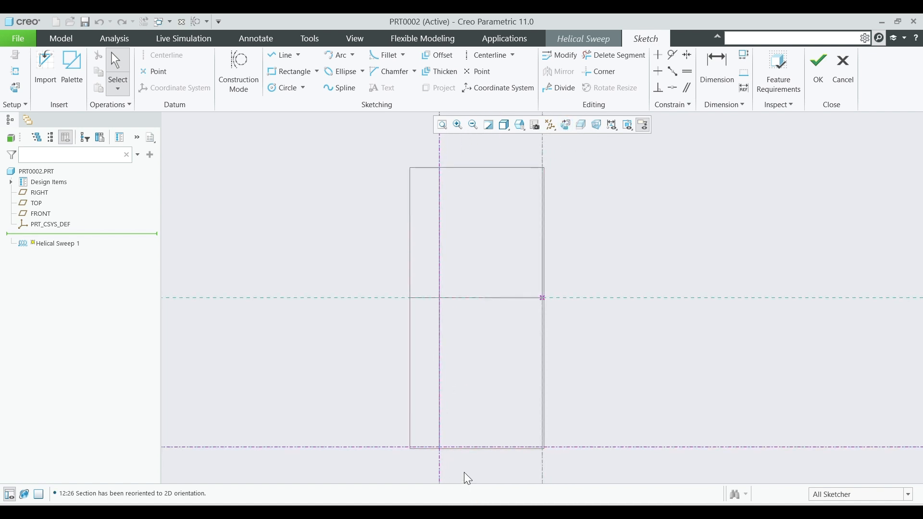
{"action": "scroll", "coordinate": [466, 478], "scroll_direction": "up", "scroll_amount": 2}
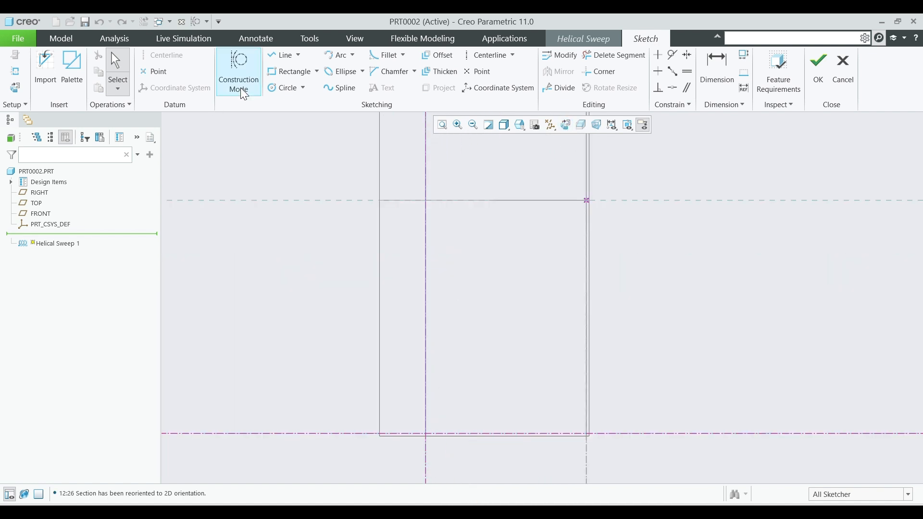
{"action": "left_click", "coordinate": [275, 87]}
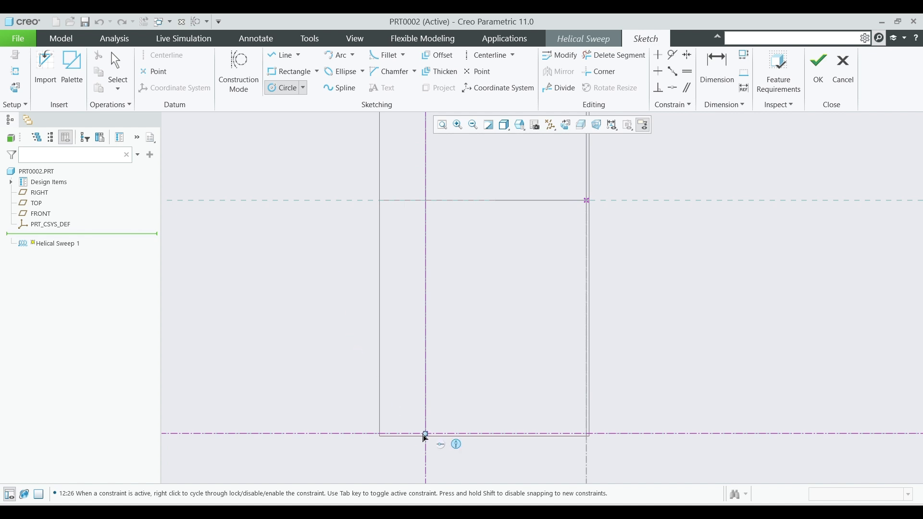
{"action": "middle_click", "coordinate": [423, 435]}
{"action": "left_click", "coordinate": [282, 87]}
{"action": "left_click", "coordinate": [432, 439]}
{"action": "left_click", "coordinate": [816, 72]}
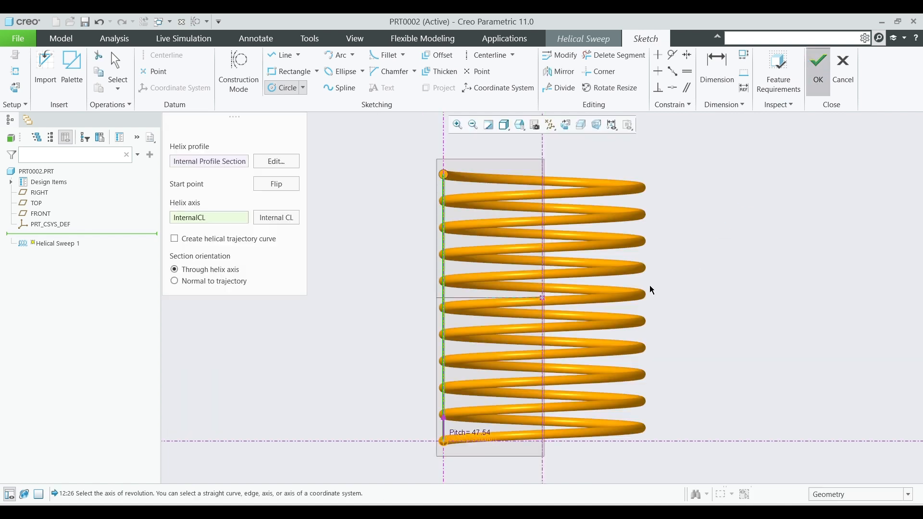
Set the helical sweep's start-point pitch to 30 and complete the cylindrical spring
{"action": "mouse_move", "coordinate": [531, 279]}
{"action": "middle_mouse_down"}
{"action": "mouse_move", "coordinate": [556, 321]}
{"action": "mouse_move", "coordinate": [576, 305]}
{"action": "mouse_move", "coordinate": [567, 295]}
{"action": "middle_mouse_up"}
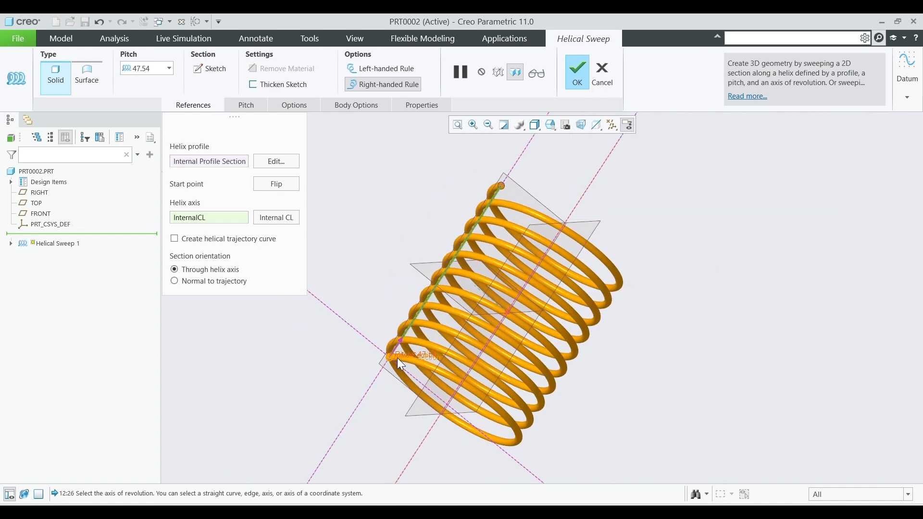
{"action": "scroll", "coordinate": [401, 360], "scroll_direction": "up", "scroll_amount": 3}
{"action": "scroll", "coordinate": [426, 340], "scroll_direction": "down", "scroll_amount": 2}
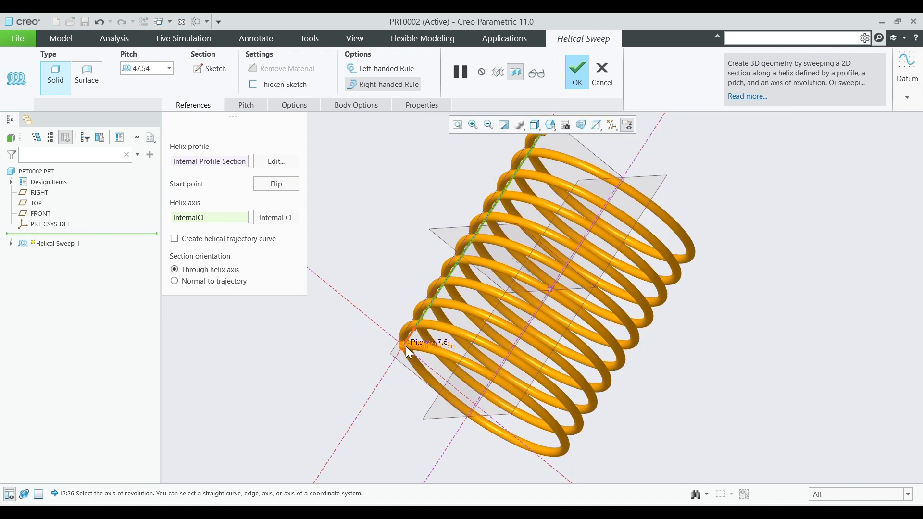
{"action": "left_click", "coordinate": [247, 105]}
{"action": "left_click", "coordinate": [294, 153]}
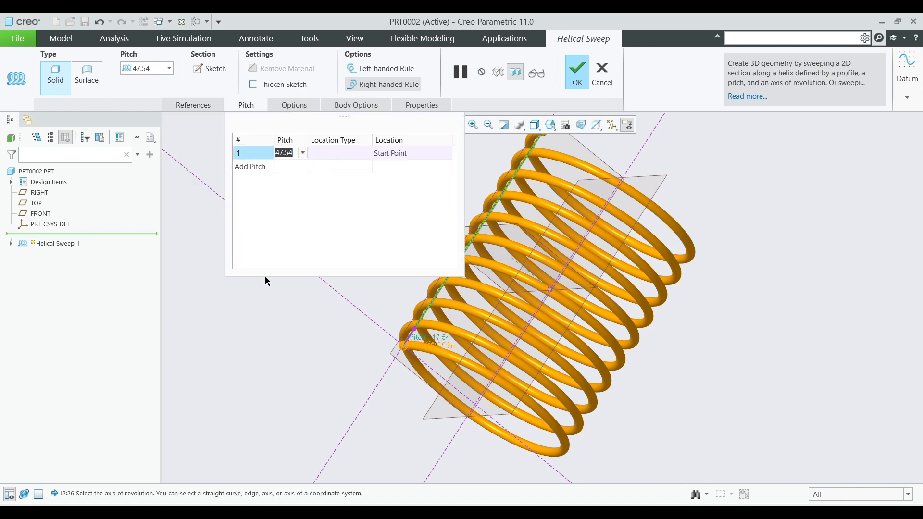
{"action": "type", "text": "30"}
{"action": "key", "text": "Return"}
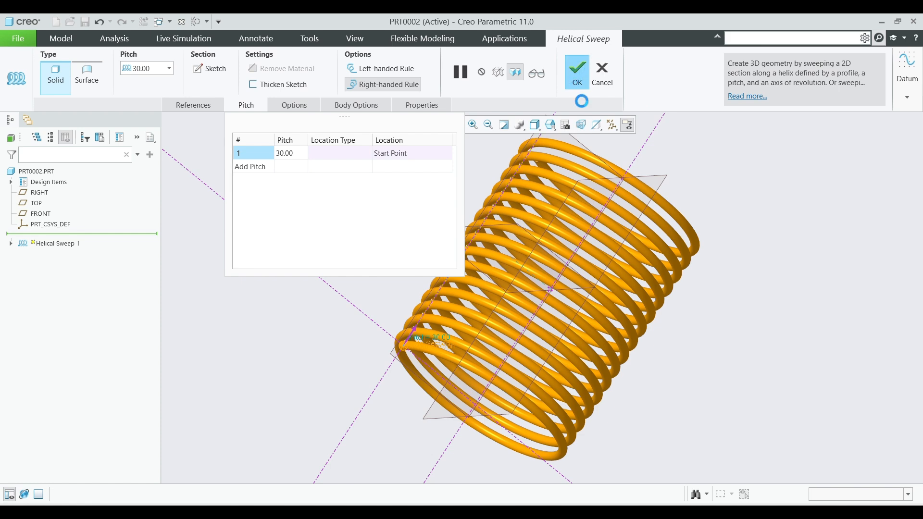
{"action": "left_click", "coordinate": [582, 74]}
Reopen the helical sweep's helix profile sketch for editing and delete the vertical profile line
{"action": "middle_click_drag", "start_coordinate": [682, 258], "coordinate": [511, 226]}
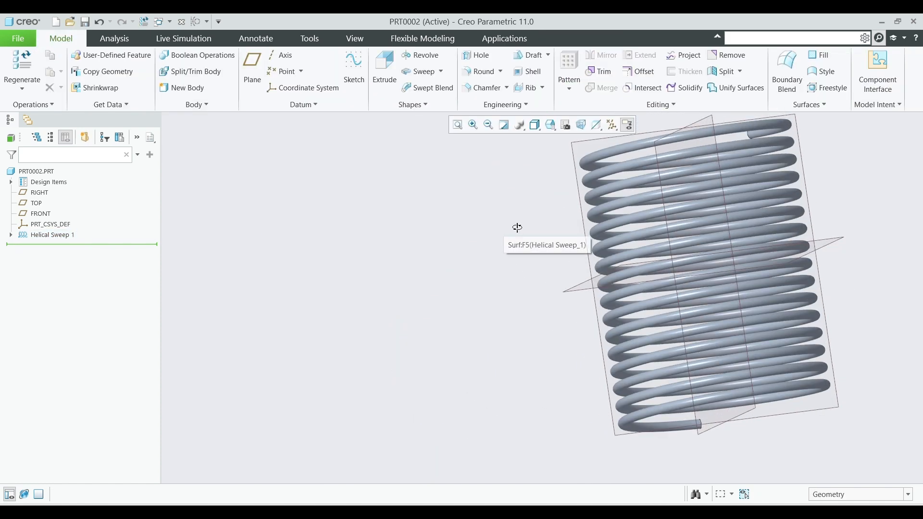
{"action": "left_click", "coordinate": [53, 234]}
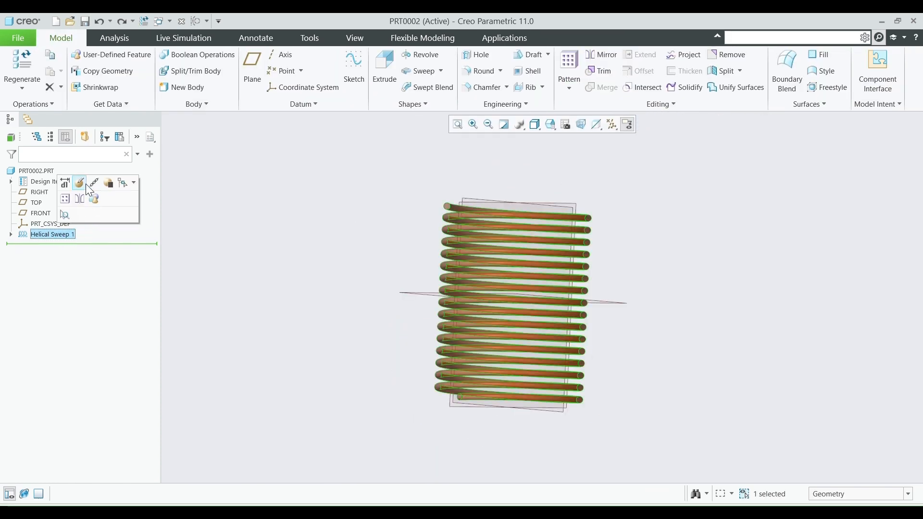
{"action": "left_click", "coordinate": [88, 181]}
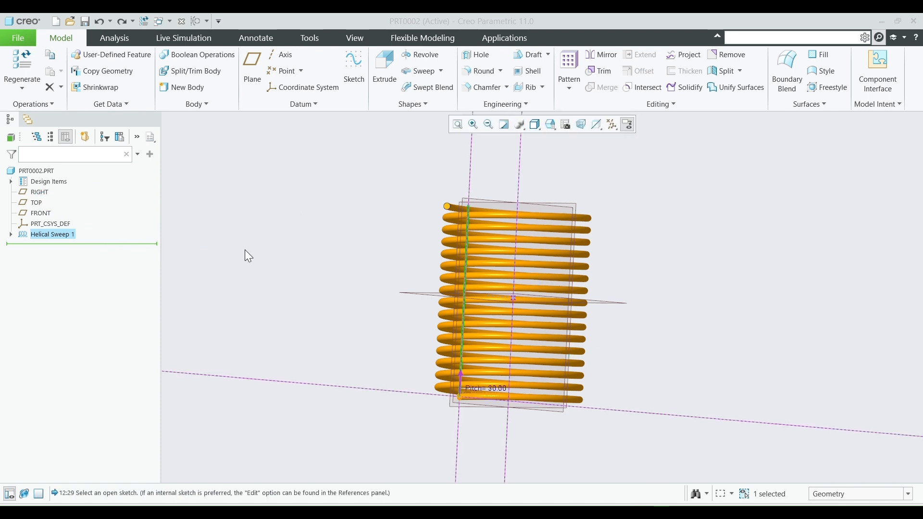
{"action": "left_click", "coordinate": [270, 157]}
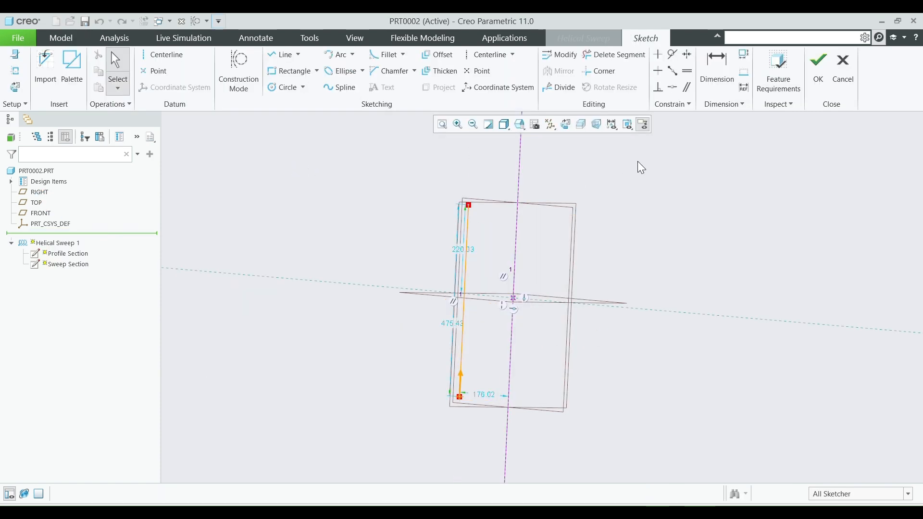
{"action": "left_click", "coordinate": [566, 126]}
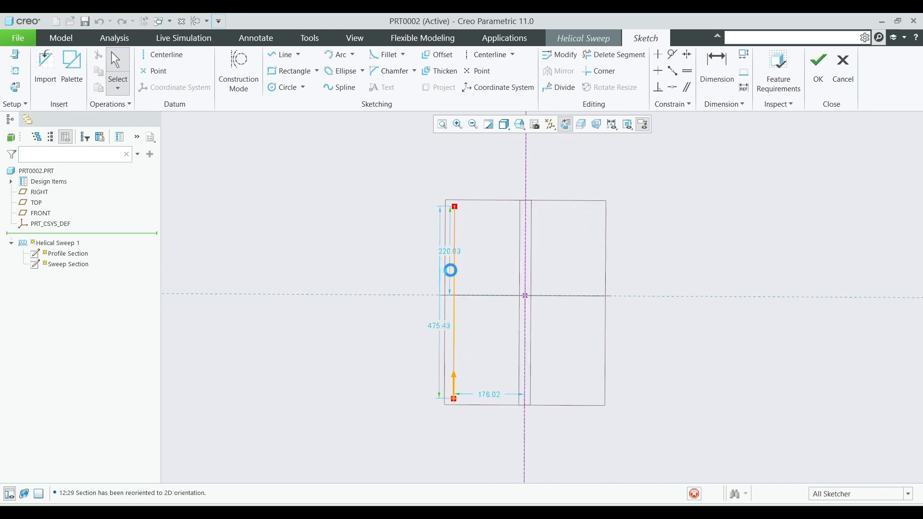
{"action": "left_click", "coordinate": [456, 279]}
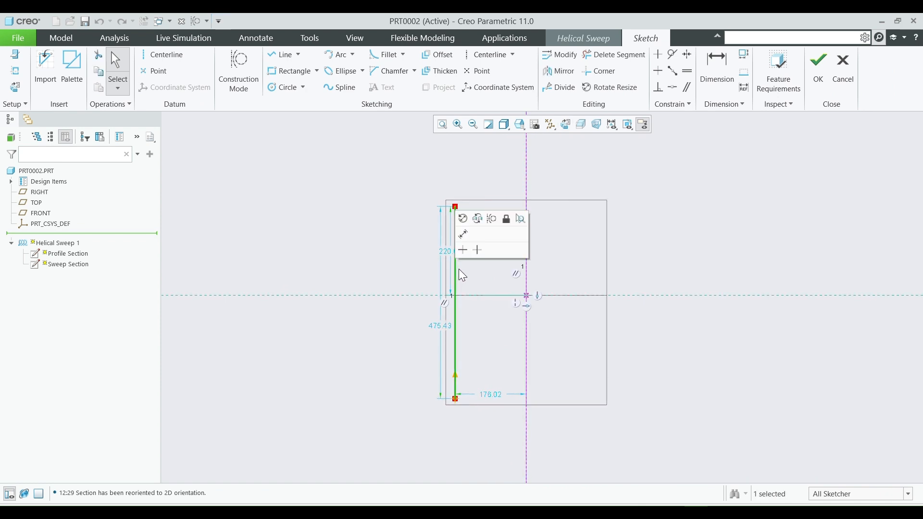
{"action": "key", "text": "Delete"}
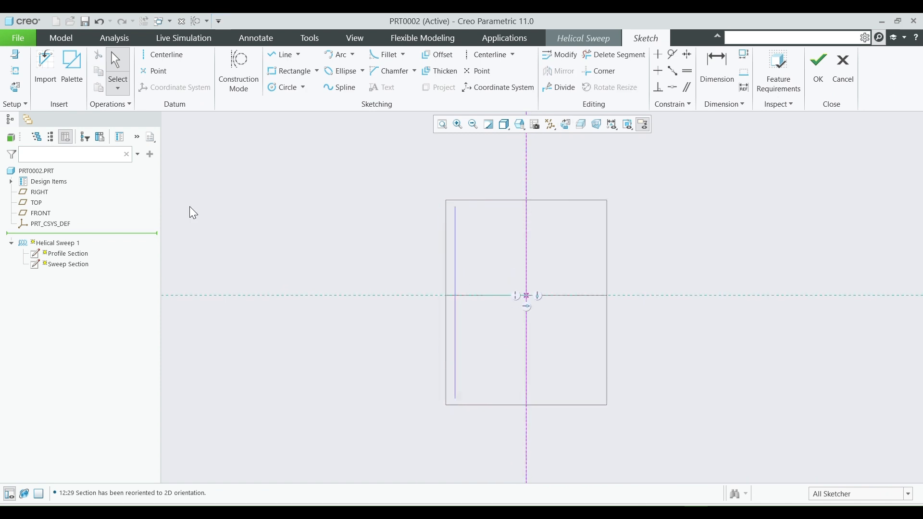
Sketch a line from the old profile's lower end slanting up toward the centerline, then accept the sketch and the conical spring
{"action": "left_click", "coordinate": [293, 58]}
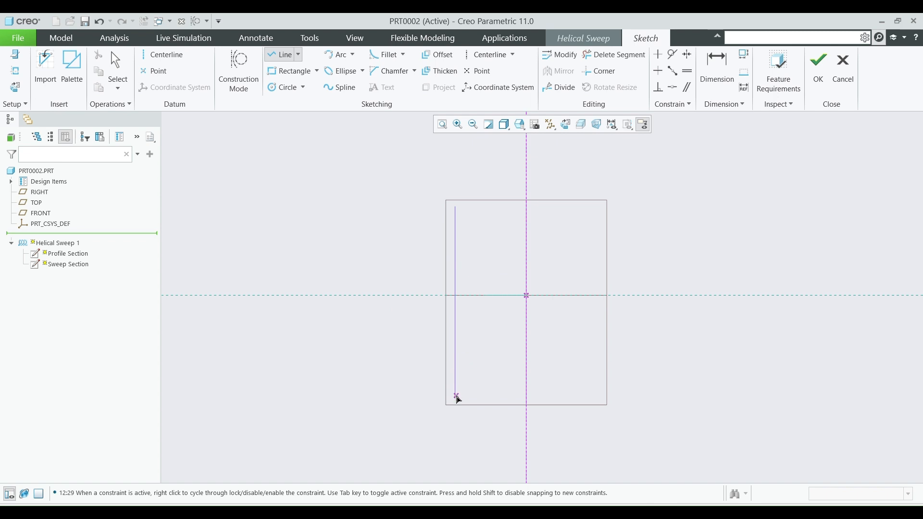
{"action": "left_click", "coordinate": [455, 397]}
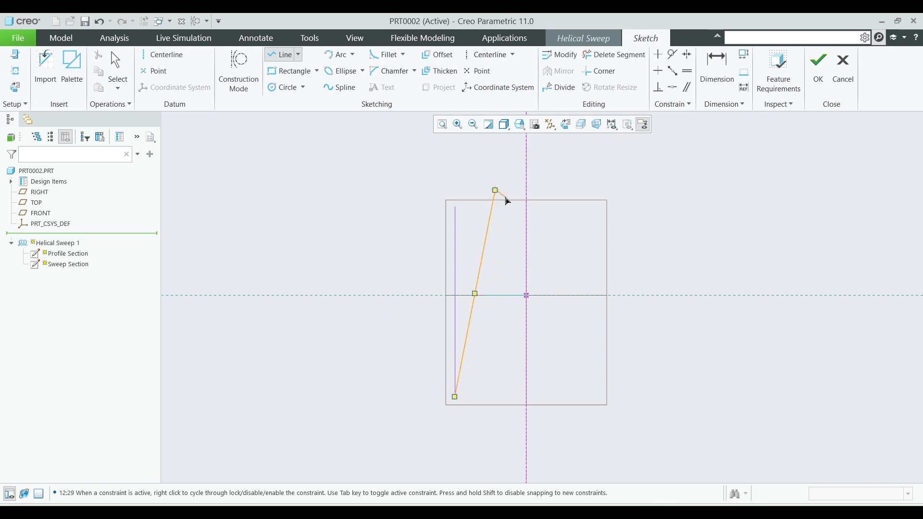
{"action": "middle_click", "coordinate": [508, 198]}
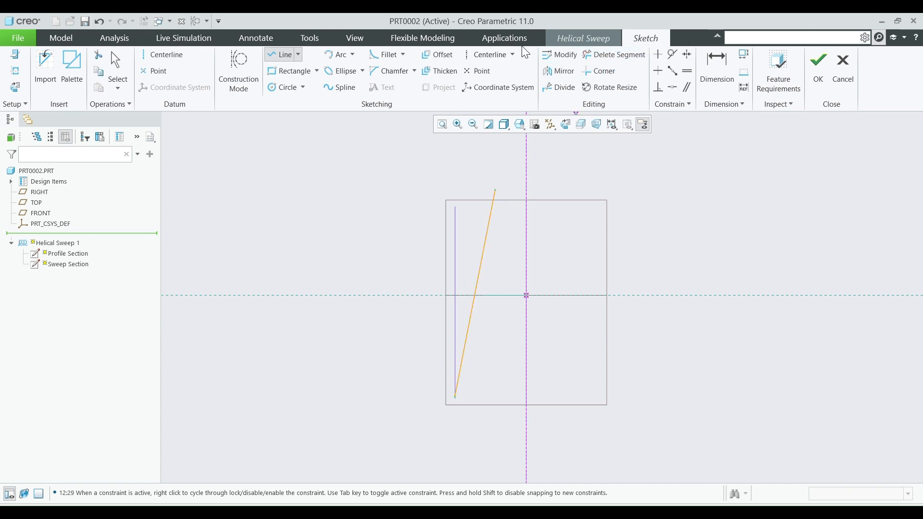
{"action": "left_click", "coordinate": [818, 68]}
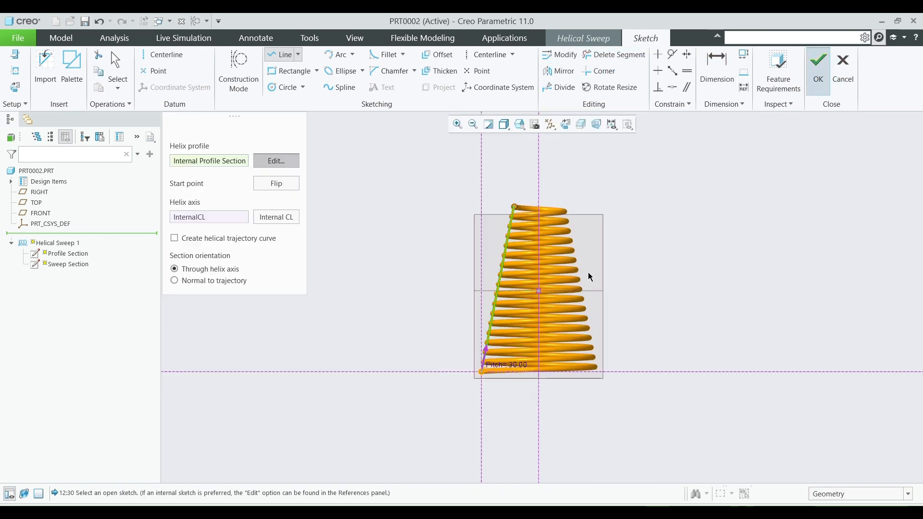
{"action": "mouse_move", "coordinate": [600, 309]}
{"action": "middle_mouse_down"}
{"action": "mouse_move", "coordinate": [613, 327]}
{"action": "mouse_move", "coordinate": [478, 330]}
{"action": "middle_mouse_up"}
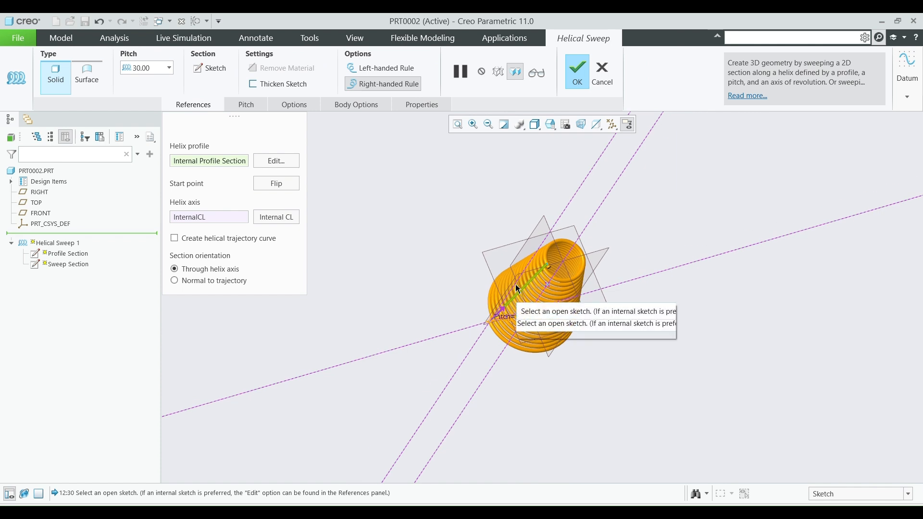
{"action": "middle_click_drag", "start_coordinate": [519, 294], "coordinate": [509, 269]}
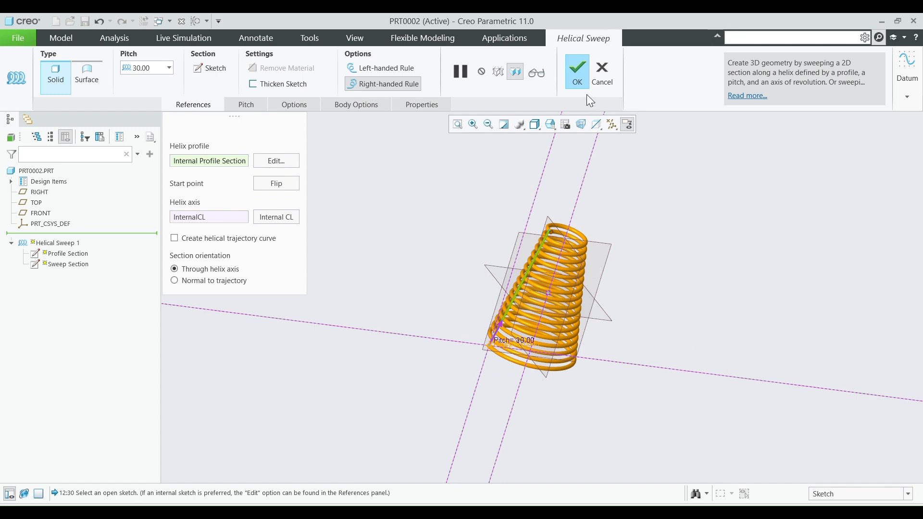
{"action": "left_click", "coordinate": [576, 72]}
Undo the helical sweep and sketch a circle about 240 in diameter centred on the intersection of the references
{"action": "key", "text": "ctrl+z"}
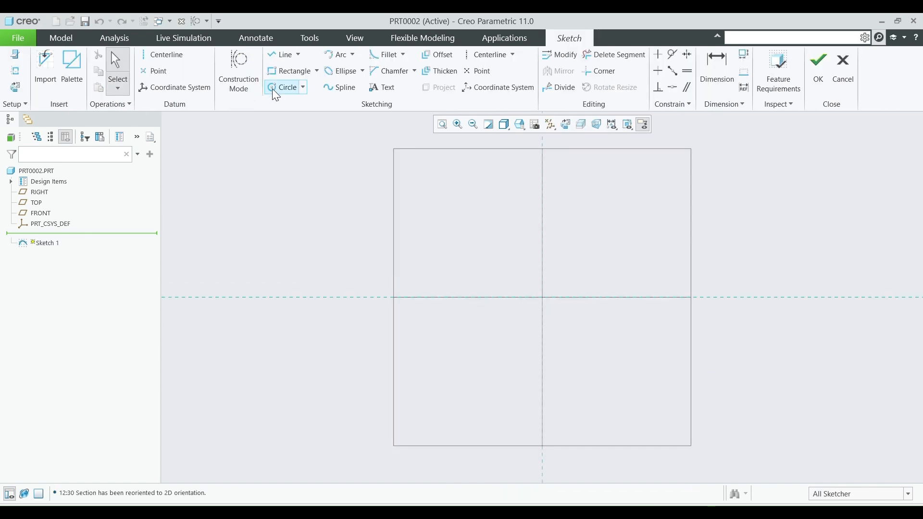
{"action": "left_click", "coordinate": [274, 90]}
{"action": "left_click", "coordinate": [543, 299]}
{"action": "left_click", "coordinate": [593, 350]}
{"action": "middle_click", "coordinate": [593, 350]}
Set the circle's diameter to 50 and accept the sketch
{"action": "double_click", "coordinate": [447, 231]}
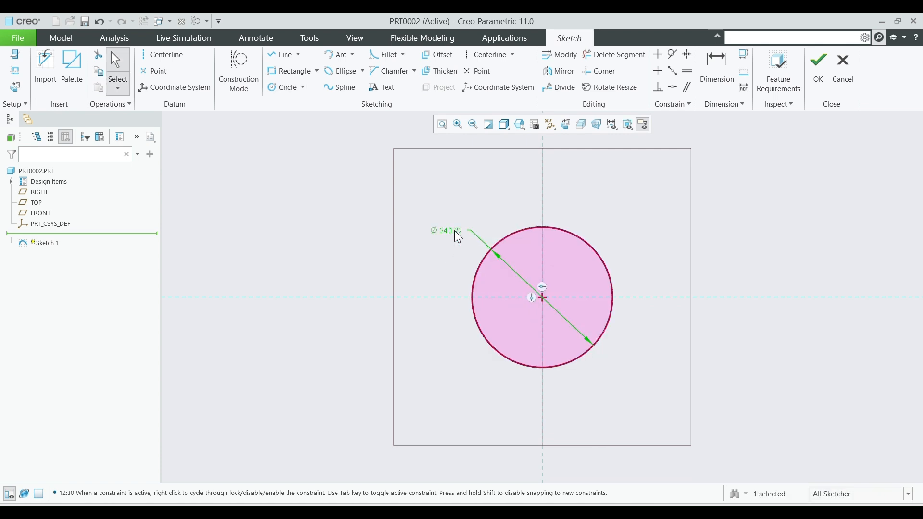
{"action": "type", "text": "50"}
{"action": "key", "text": "Return"}
{"action": "left_click", "coordinate": [818, 67]}
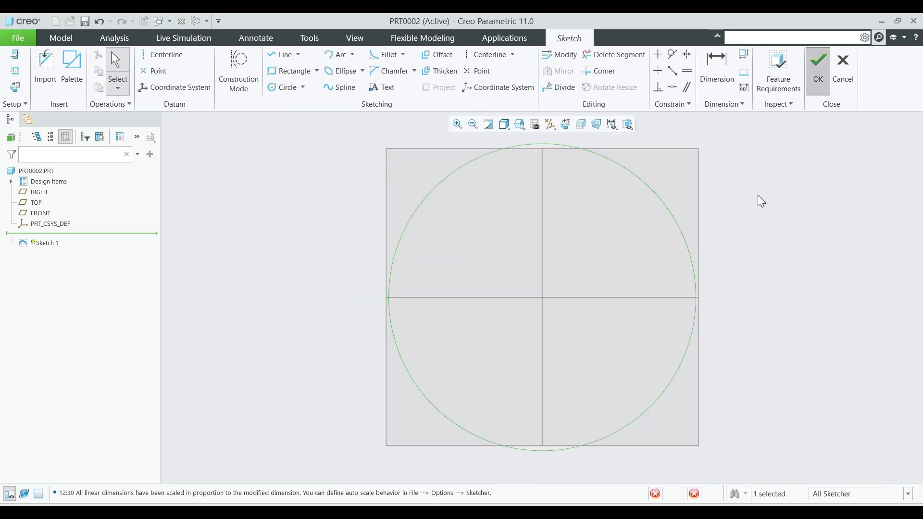
Extrude the circle sketch as a solid, symmetrically about the sketch plane, to a total depth of 300
{"action": "scroll", "coordinate": [591, 308], "scroll_direction": "down", "scroll_amount": 4}
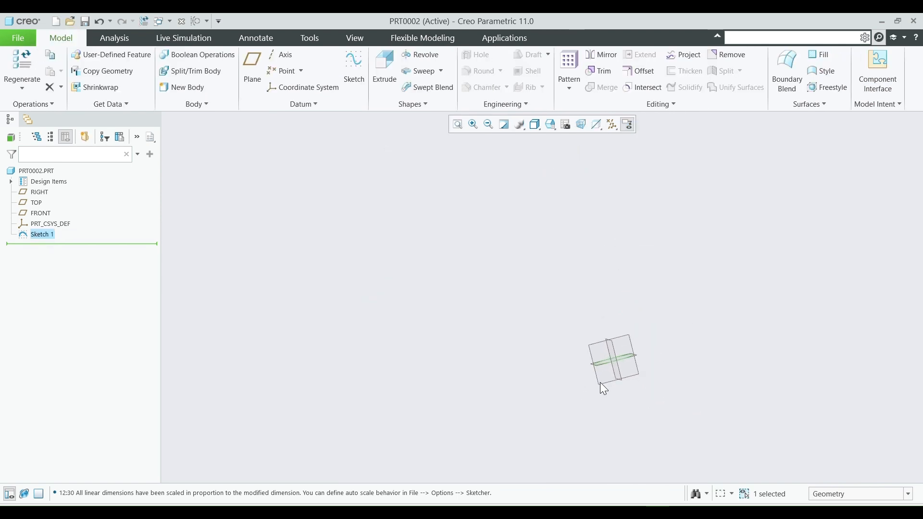
{"action": "left_click", "coordinate": [379, 68]}
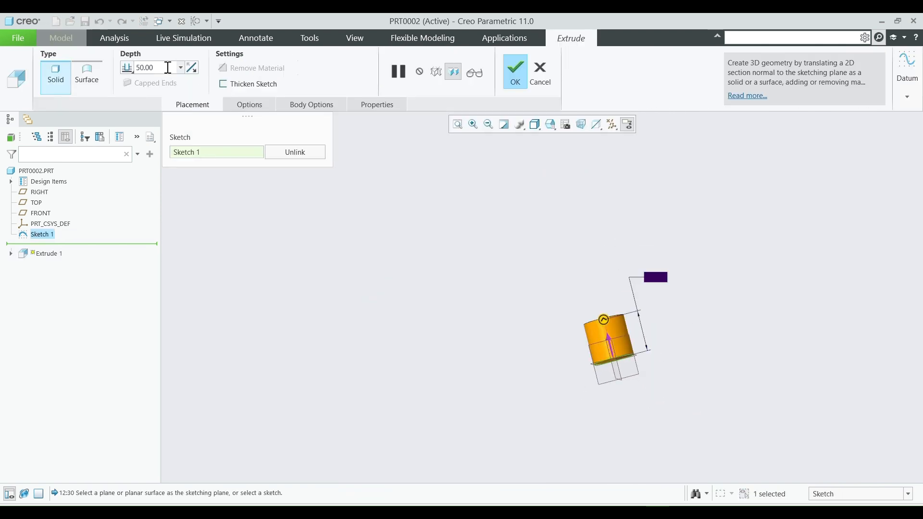
{"action": "left_click", "coordinate": [127, 71]}
{"action": "left_click", "coordinate": [147, 95]}
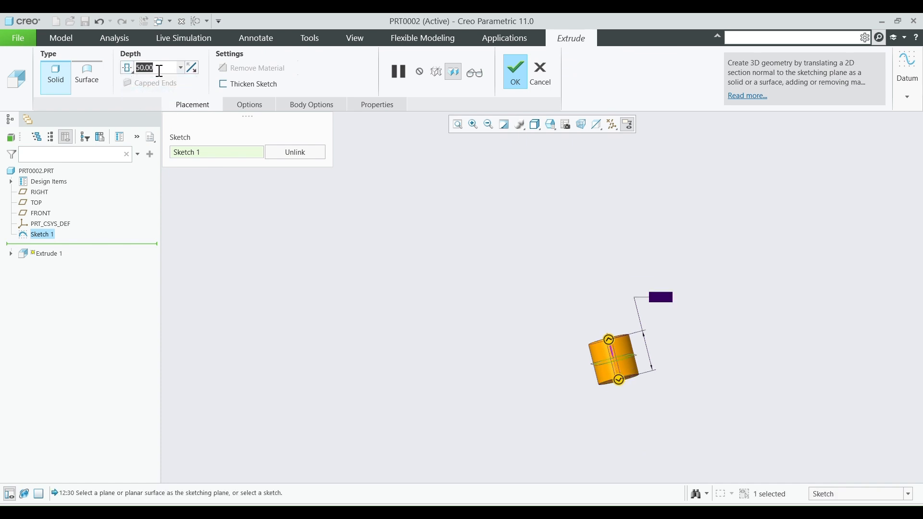
{"action": "type", "text": "300"}
{"action": "key", "text": "Return"}
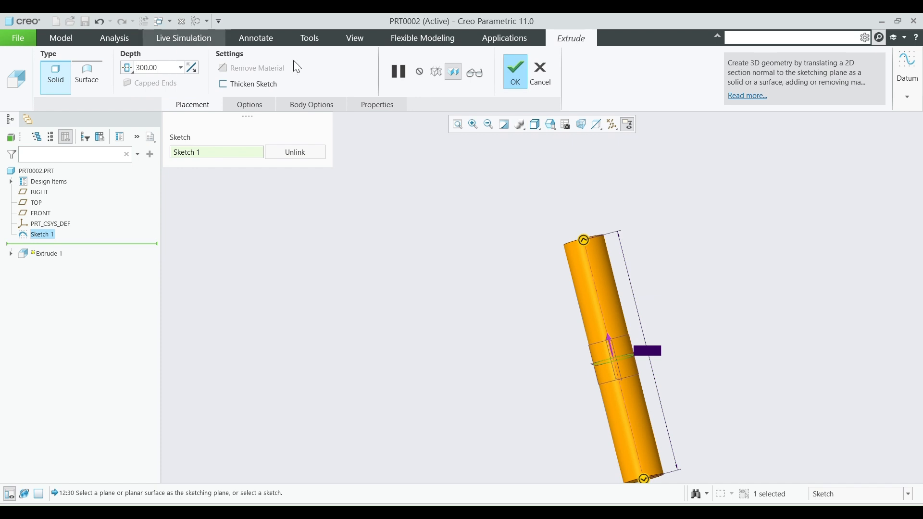
{"action": "left_click", "coordinate": [515, 71]}
Start a Volume Helical Sweep and define its helix profile sketch on a datum plane through the cylinder's axis, viewed square-on
{"action": "mouse_move", "coordinate": [651, 265]}
{"action": "middle_mouse_down"}
{"action": "mouse_move", "coordinate": [675, 295]}
{"action": "mouse_move", "coordinate": [680, 282]}
{"action": "mouse_move", "coordinate": [631, 272]}
{"action": "middle_mouse_up"}
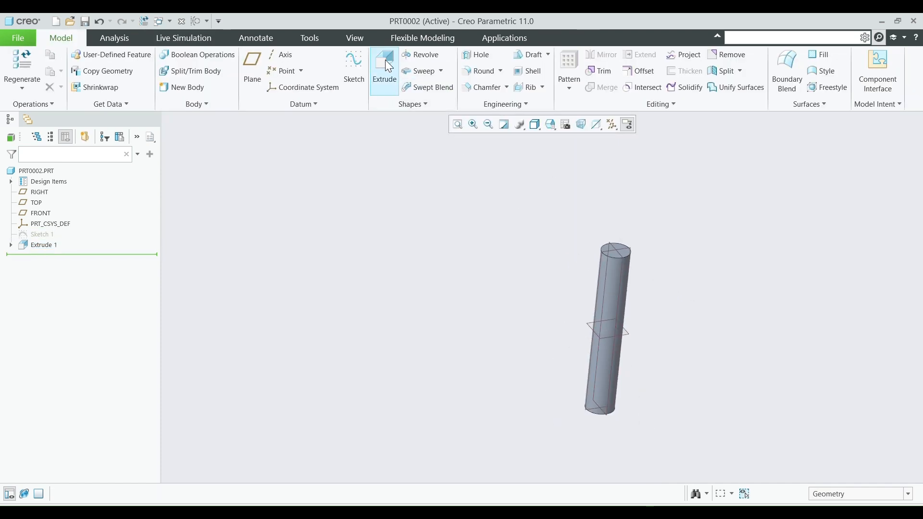
{"action": "left_click", "coordinate": [440, 70]}
{"action": "left_click", "coordinate": [432, 110]}
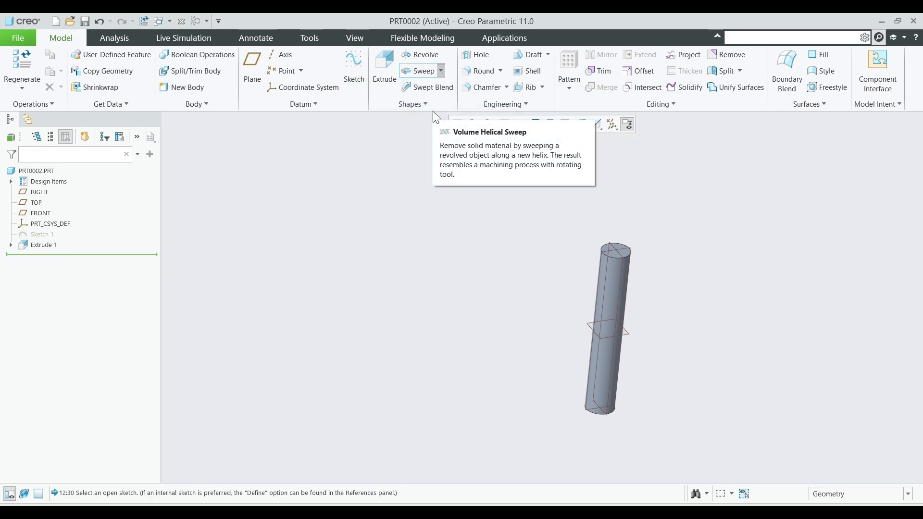
{"action": "scroll", "coordinate": [698, 343], "scroll_direction": "down", "scroll_amount": 3}
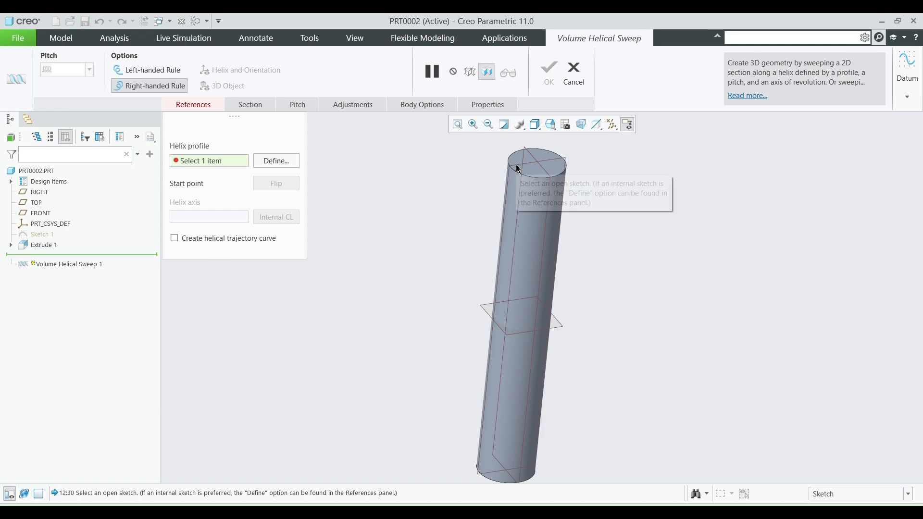
{"action": "left_click", "coordinate": [276, 161]}
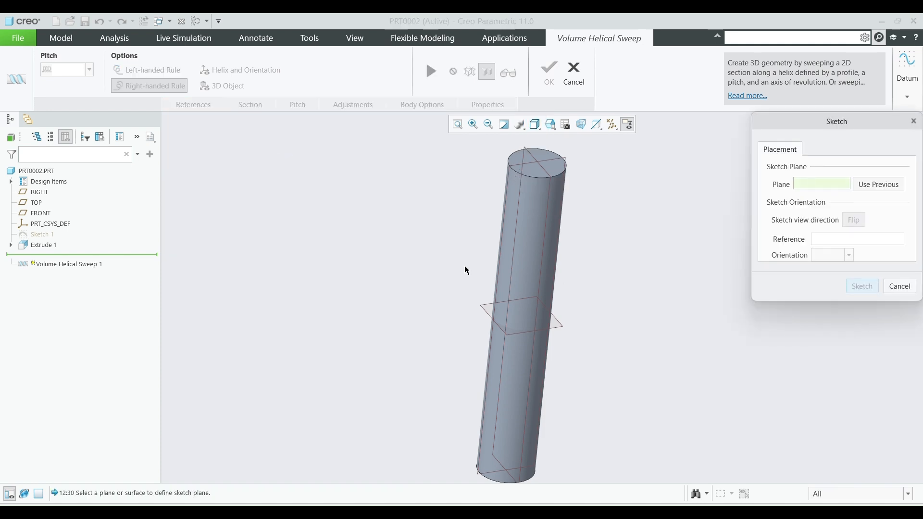
{"action": "left_click", "coordinate": [499, 259]}
{"action": "left_click", "coordinate": [862, 286]}
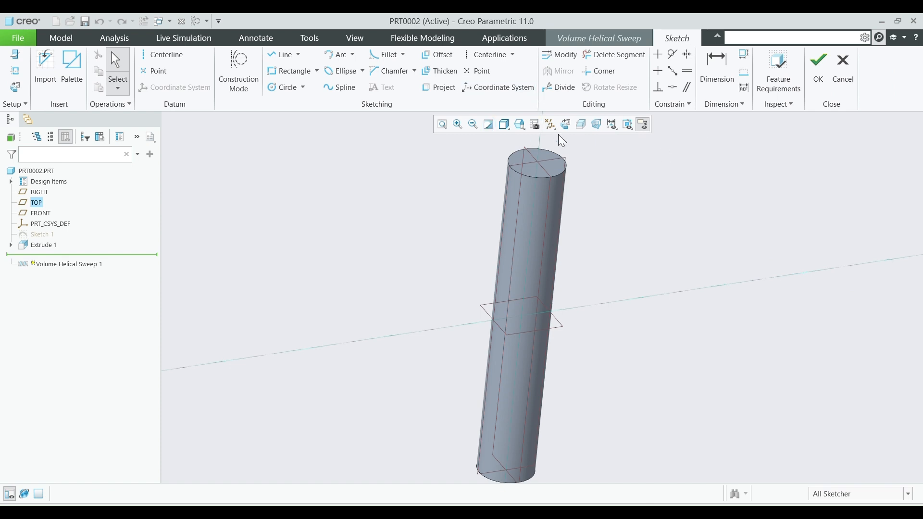
{"action": "left_click", "coordinate": [565, 124]}
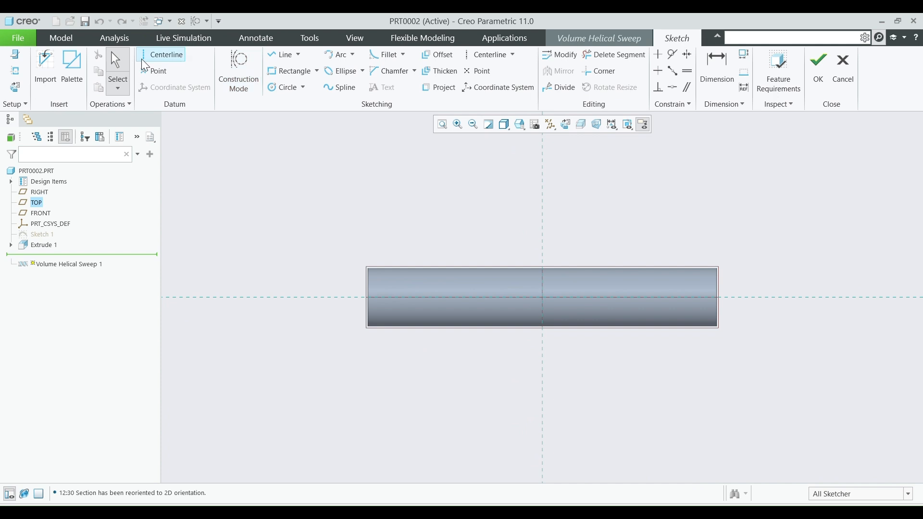
Sketch the helix profile line along the cylinder's side edge, from one end corner to short of the other end, and accept it
{"action": "left_click", "coordinate": [283, 56]}
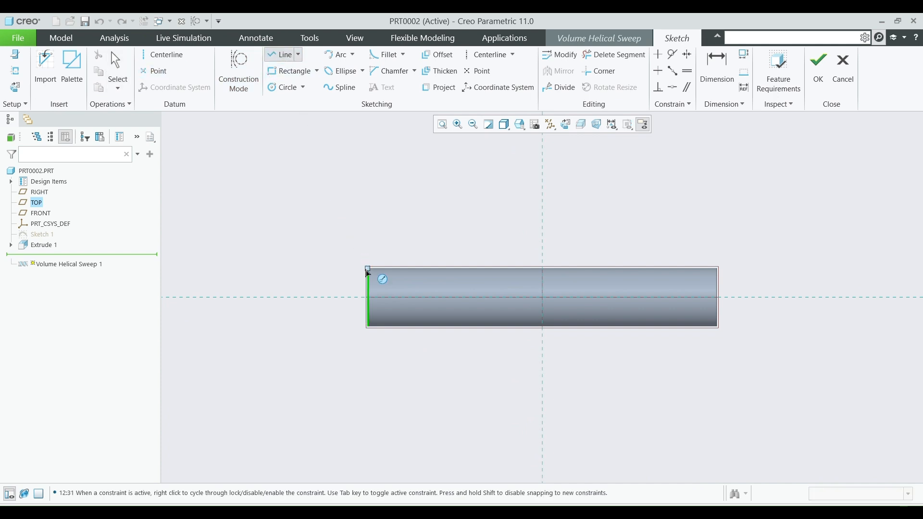
{"action": "left_click", "coordinate": [368, 269]}
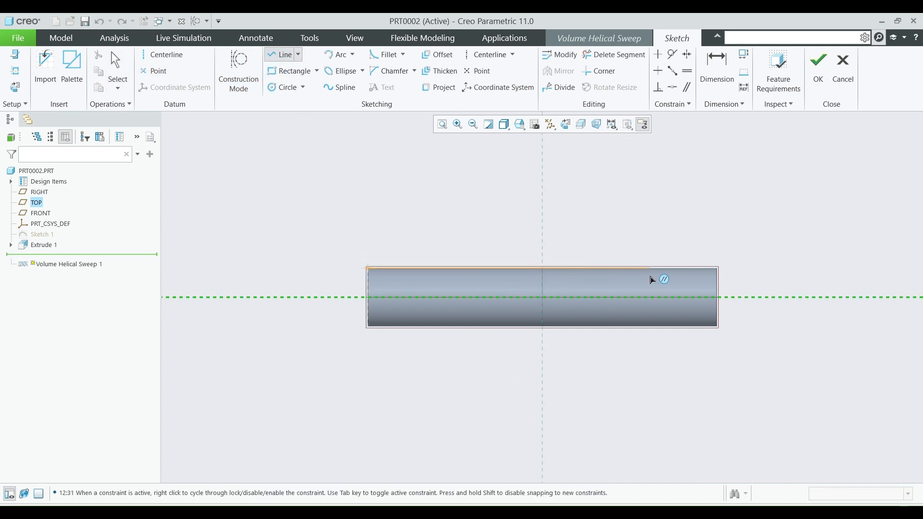
{"action": "left_click", "coordinate": [664, 268]}
{"action": "left_click", "coordinate": [818, 68]}
{"action": "middle_click_drag", "start_coordinate": [688, 375], "coordinate": [568, 202]}
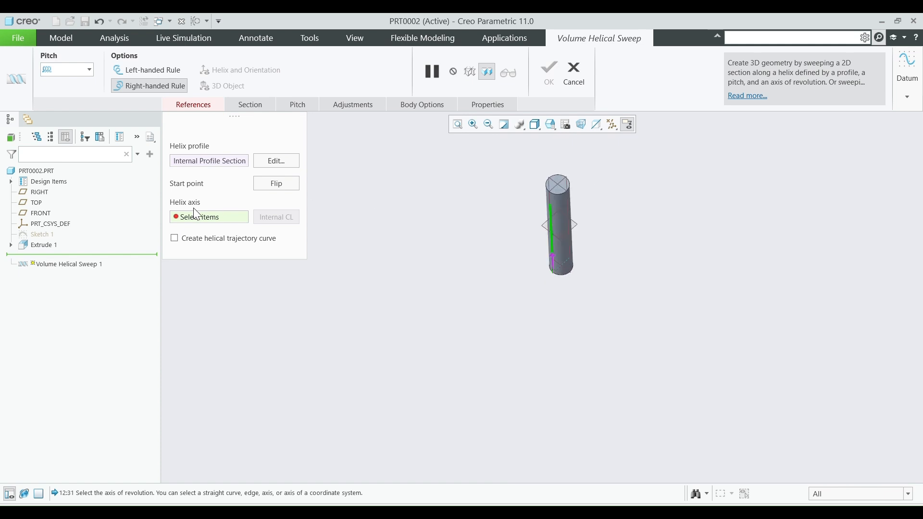
Turn on axis display and choose the extruded cylinder's central axis as the helix axis
{"action": "left_click", "coordinate": [198, 220]}
{"action": "scroll", "coordinate": [500, 216], "scroll_direction": "down", "scroll_amount": 3}
{"action": "left_click", "coordinate": [612, 125]}
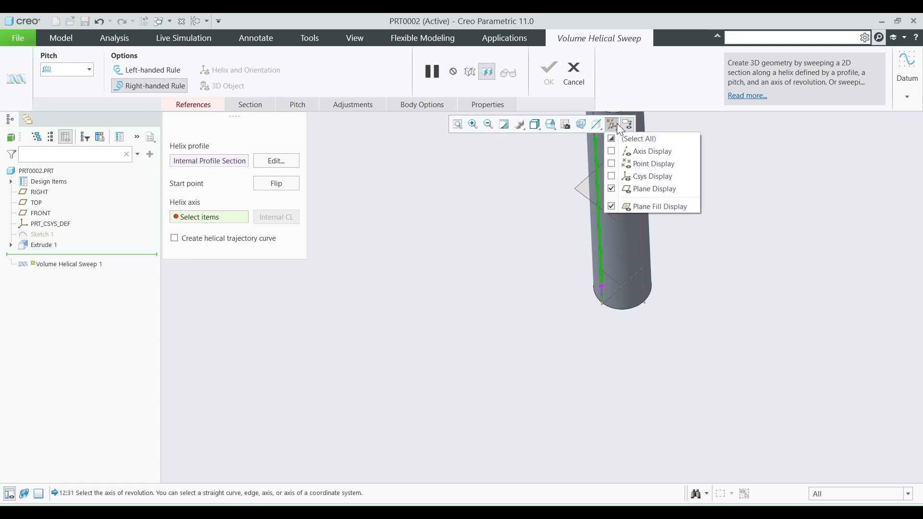
{"action": "left_click", "coordinate": [549, 314]}
{"action": "scroll", "coordinate": [549, 314], "scroll_direction": "up", "scroll_amount": 4}
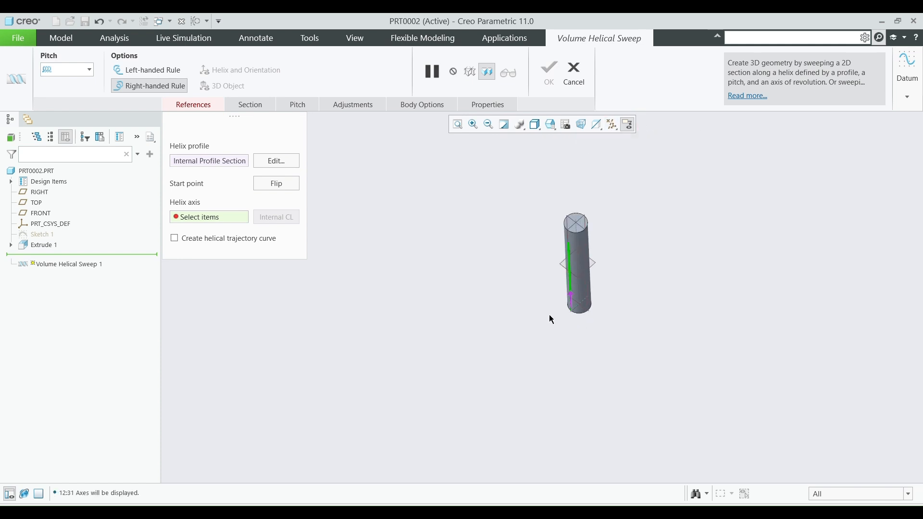
{"action": "scroll", "coordinate": [597, 234], "scroll_direction": "down", "scroll_amount": 5}
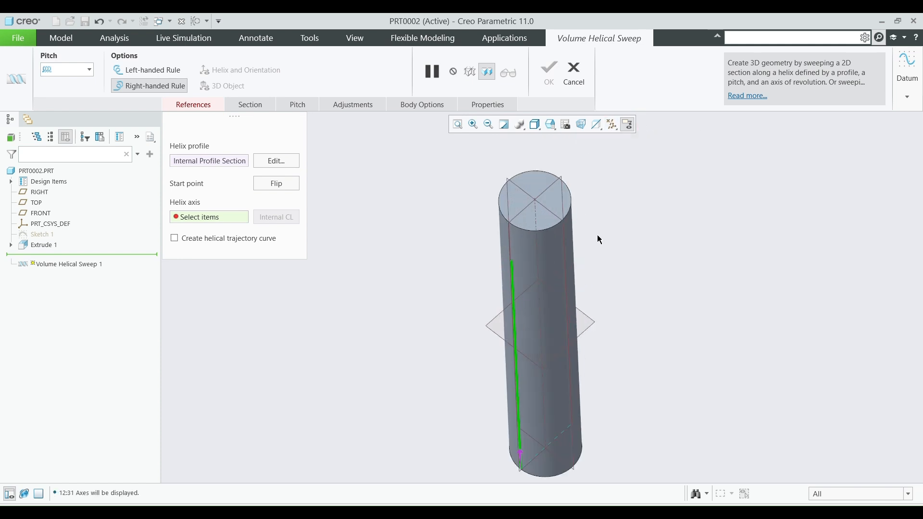
{"action": "left_click", "coordinate": [538, 238]}
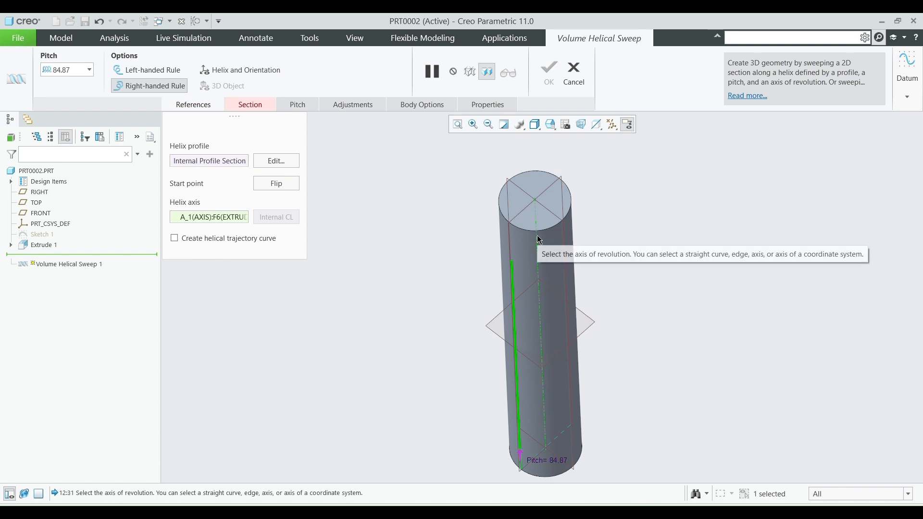
Sketch a small line section at the cylinder's lower corner as the sweep's revolved section and accept it
{"action": "left_click", "coordinate": [232, 103]}
{"action": "left_click", "coordinate": [264, 183]}
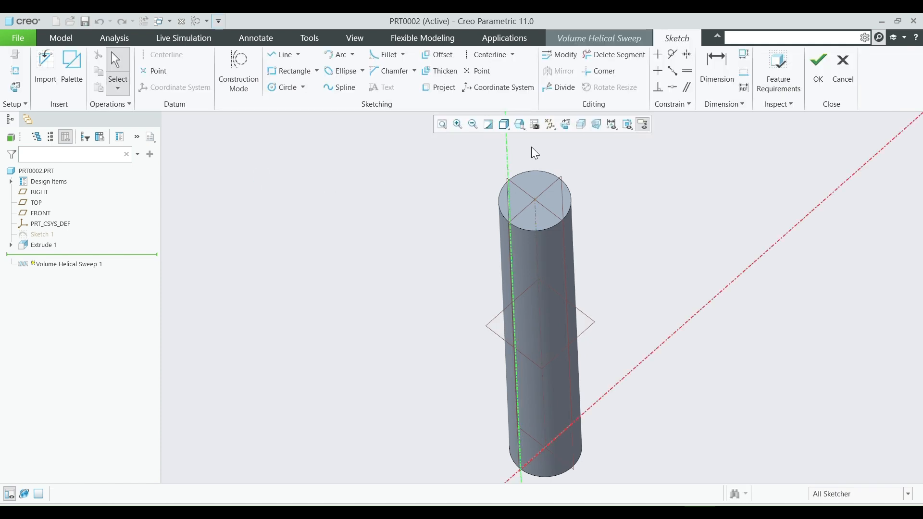
{"action": "left_click", "coordinate": [565, 126]}
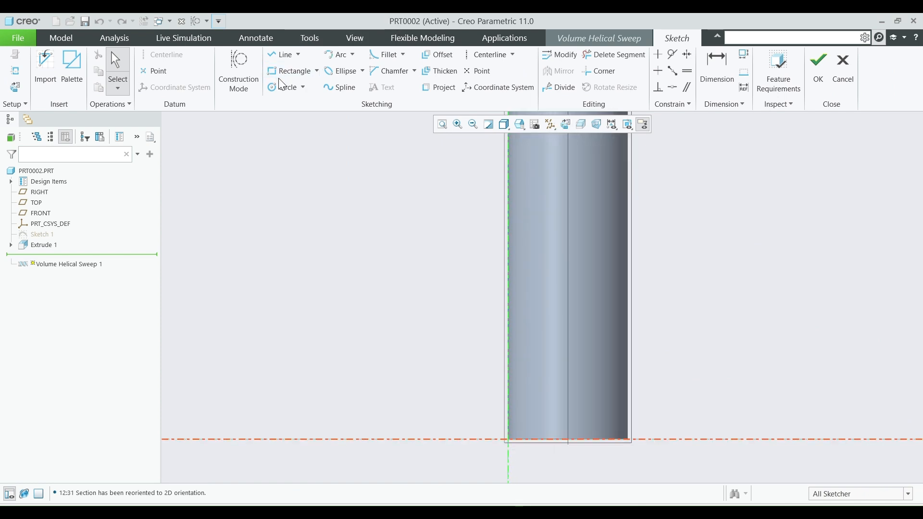
{"action": "left_click", "coordinate": [283, 54]}
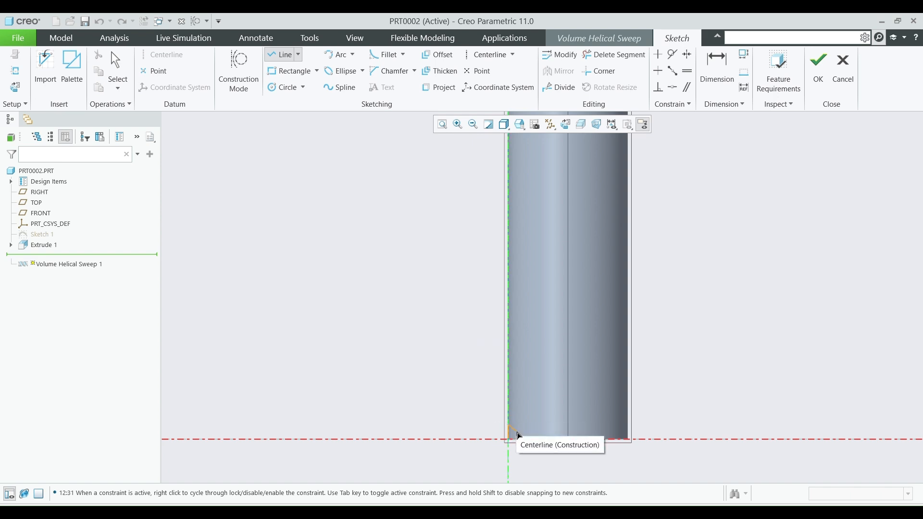
{"action": "left_click", "coordinate": [508, 441]}
{"action": "middle_click", "coordinate": [507, 442]}
{"action": "left_click", "coordinate": [820, 73]}
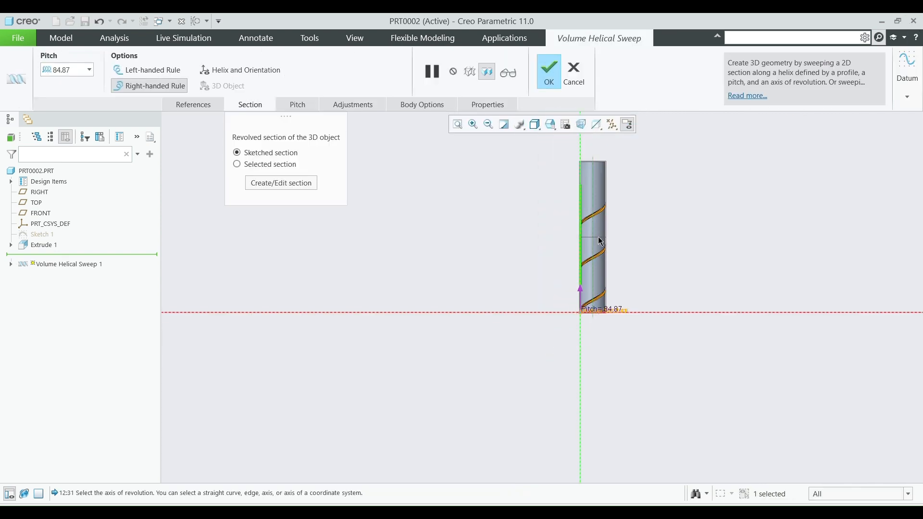
Set the volume helical sweep's start-point pitch to 20 and complete the feature
{"action": "left_click", "coordinate": [296, 104]}
{"action": "double_click", "coordinate": [352, 155]}
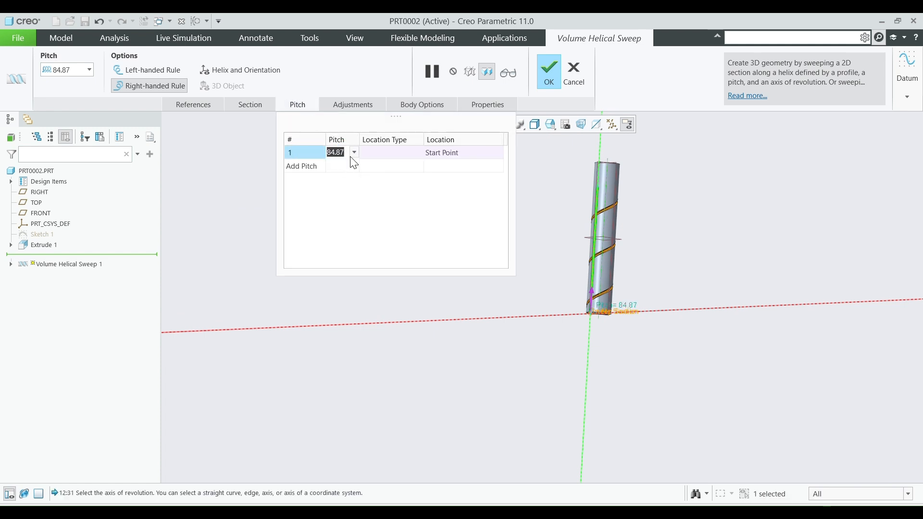
{"action": "type", "text": "20"}
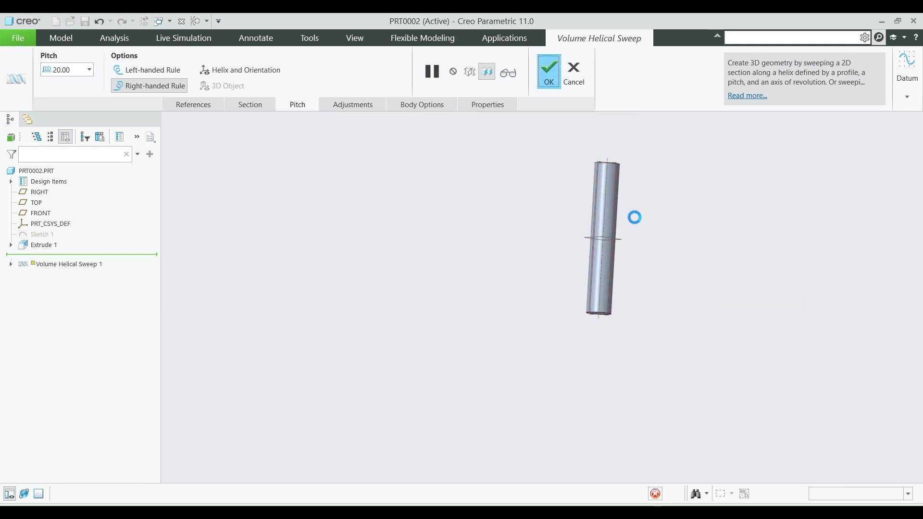
{"action": "middle_click_drag", "start_coordinate": [639, 211], "coordinate": [582, 200]}
{"action": "scroll", "coordinate": [655, 222], "scroll_direction": "down", "scroll_amount": 4}
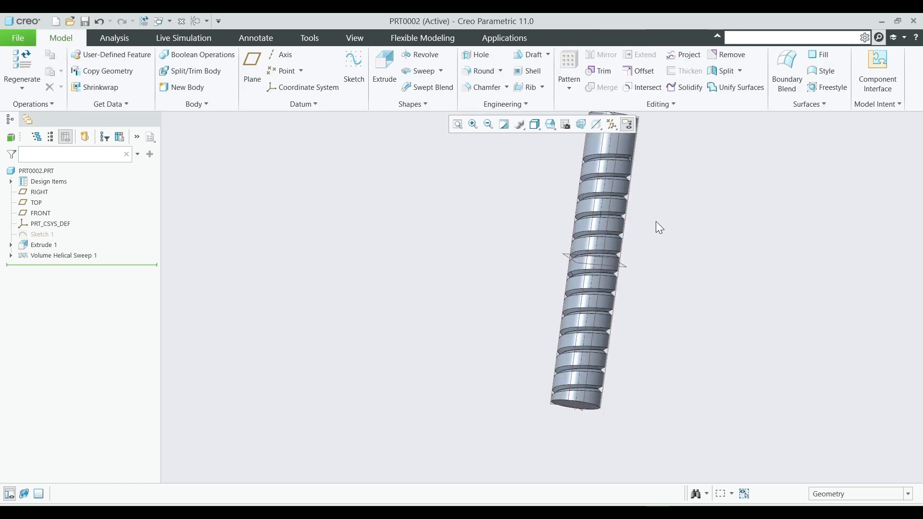
Hide all datum features and inspect the helical groove cut around the cylinder
{"action": "left_click", "coordinate": [609, 126]}
{"action": "left_click", "coordinate": [611, 139]}
{"action": "left_click", "coordinate": [610, 139]}
{"action": "middle_click_drag", "start_coordinate": [660, 288], "coordinate": [569, 341]}
{"action": "scroll", "coordinate": [568, 340], "scroll_direction": "up", "scroll_amount": 3}
{"action": "scroll", "coordinate": [645, 293], "scroll_direction": "down", "scroll_amount": 2}
{"action": "middle_click_drag", "start_coordinate": [604, 239], "coordinate": [572, 243]}
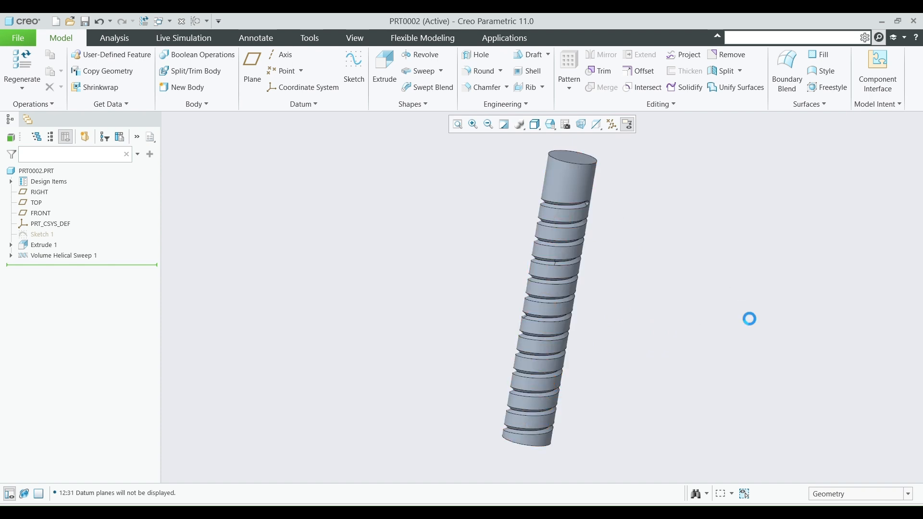
Undo the volume helical sweep and start a Helical Sweep with datum plane display turned on
{"action": "key", "text": "ctrl+z"}
{"action": "left_click", "coordinate": [440, 70]}
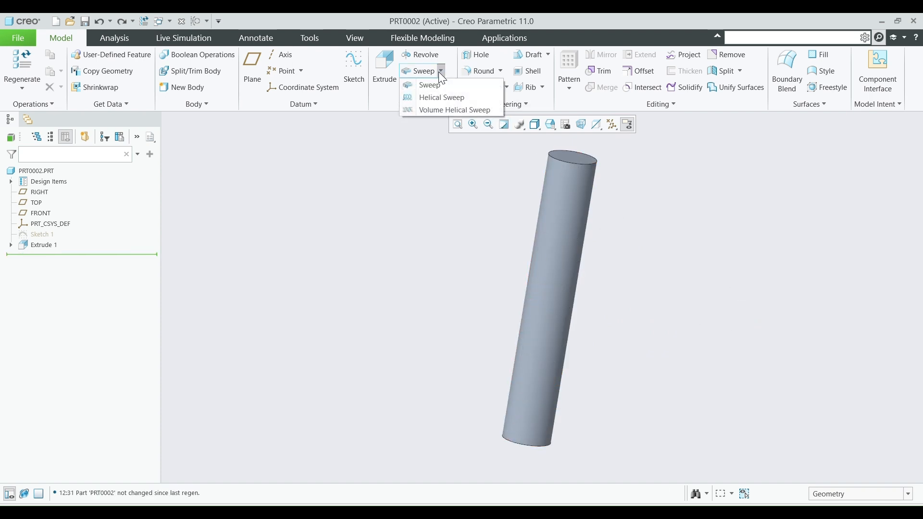
{"action": "left_click", "coordinate": [433, 98]}
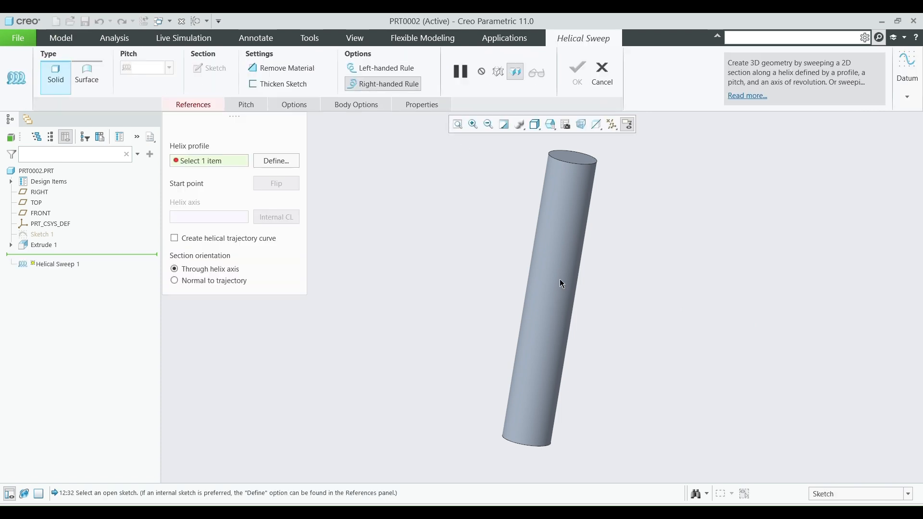
{"action": "left_click", "coordinate": [613, 127]}
{"action": "left_click", "coordinate": [634, 190]}
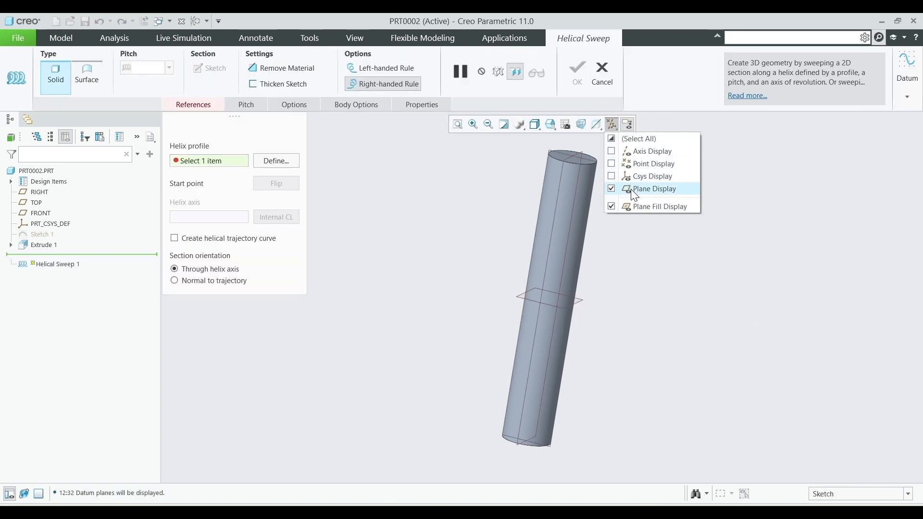
{"action": "left_click", "coordinate": [642, 298]}
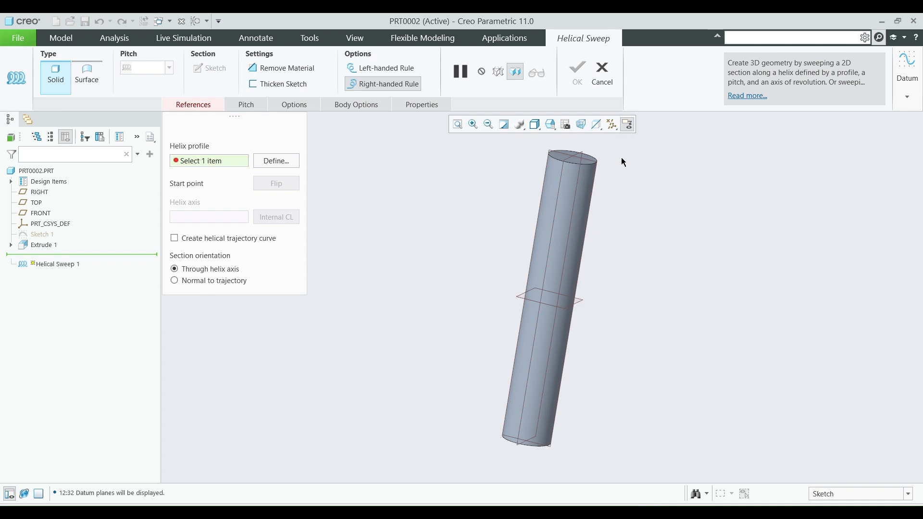
Define the helix profile sketch on the RIGHT plane with TOP as the right-facing reference, viewed square-on
{"action": "left_click", "coordinate": [291, 164]}
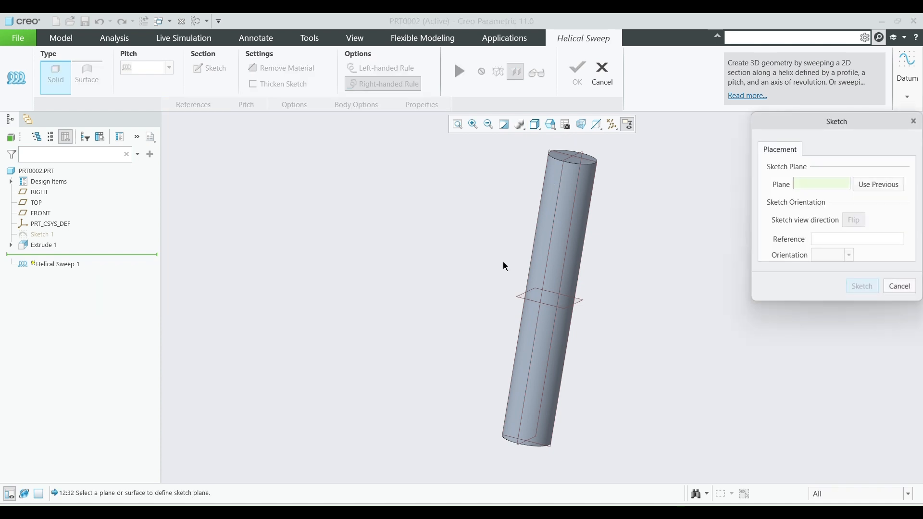
{"action": "left_click", "coordinate": [547, 252]}
{"action": "left_click", "coordinate": [870, 286]}
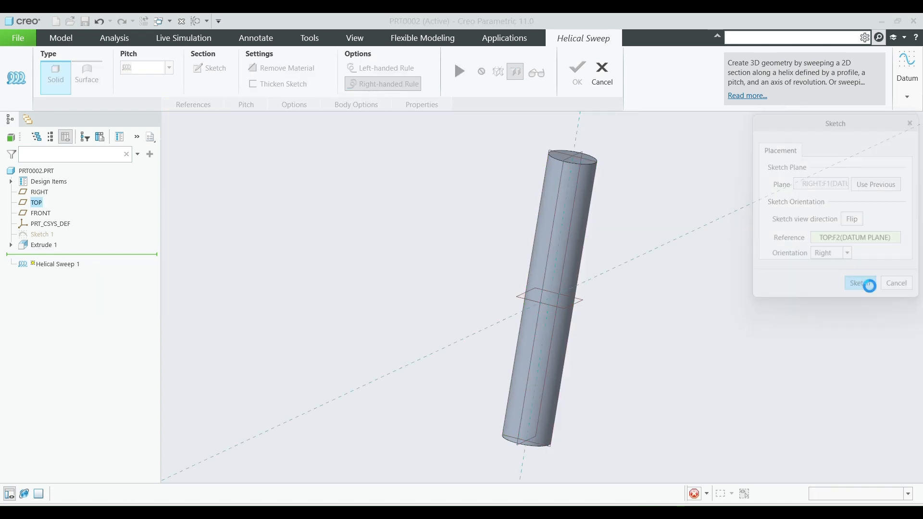
{"action": "left_click", "coordinate": [571, 126]}
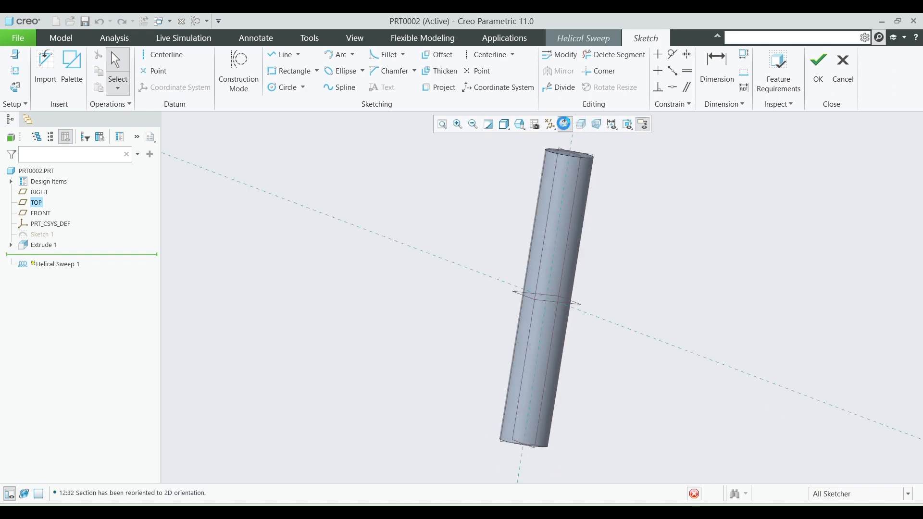
Sketch a vertical helix profile line about 249 long up the cylinder's side from its base and finish the sketch
{"action": "left_click", "coordinate": [283, 55]}
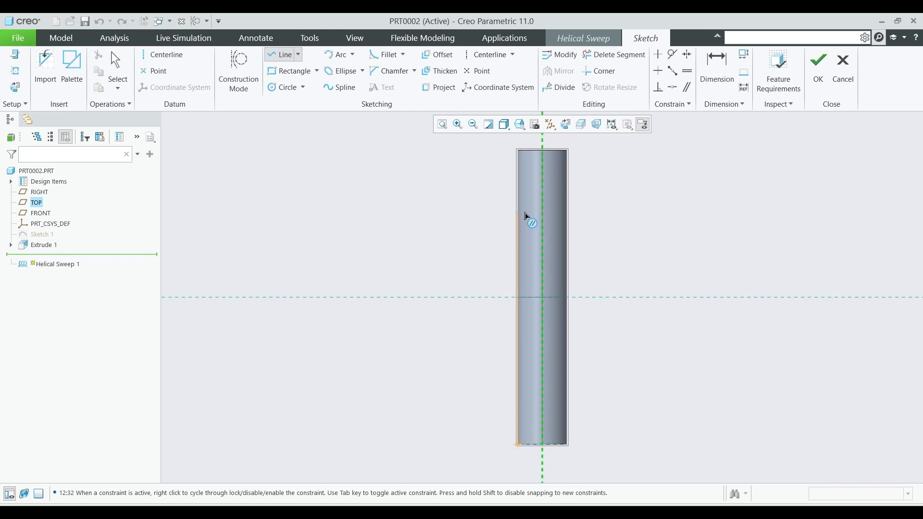
{"action": "left_click", "coordinate": [519, 200]}
{"action": "middle_click", "coordinate": [545, 212]}
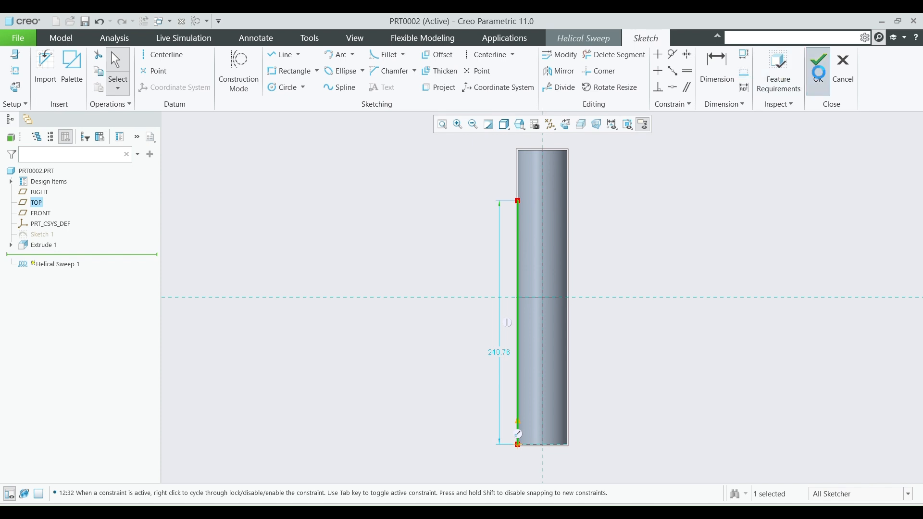
{"action": "left_click", "coordinate": [819, 67]}
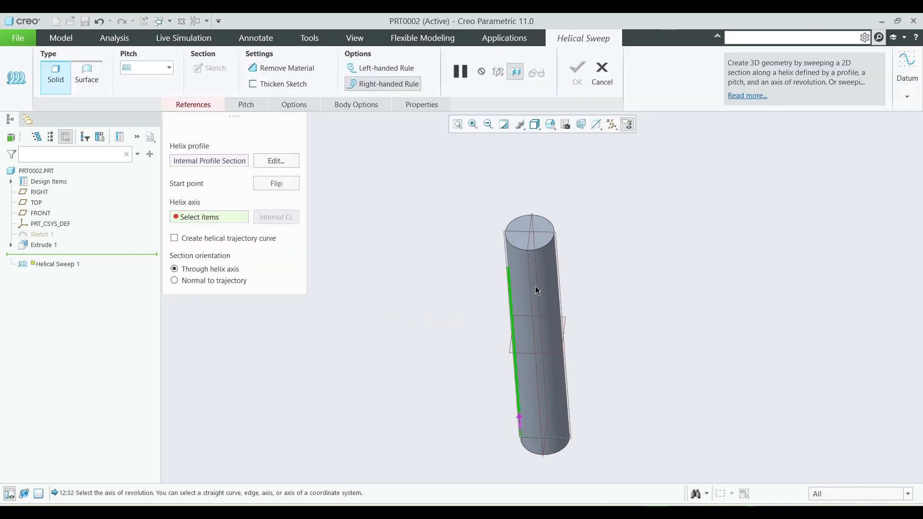
Turn on axis display and select the cylinder's central axis as the helix axis
{"action": "left_click", "coordinate": [608, 123]}
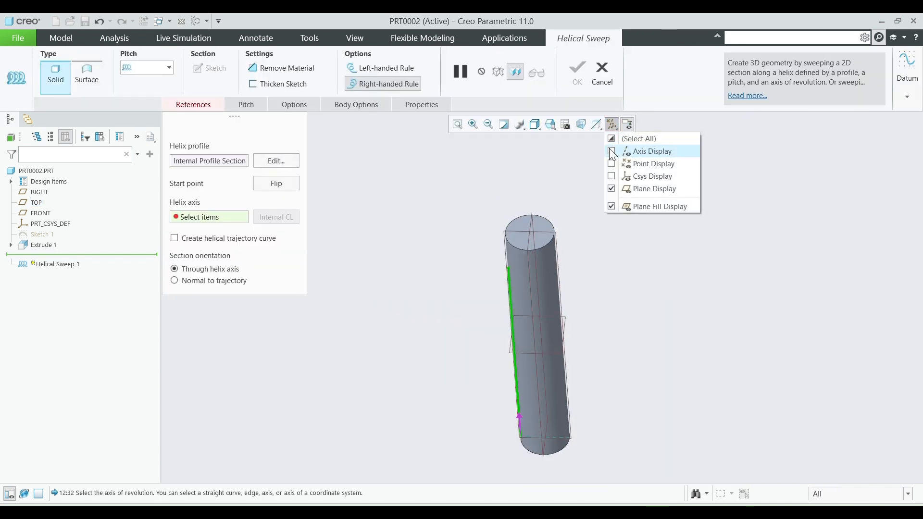
{"action": "left_click", "coordinate": [531, 264]}
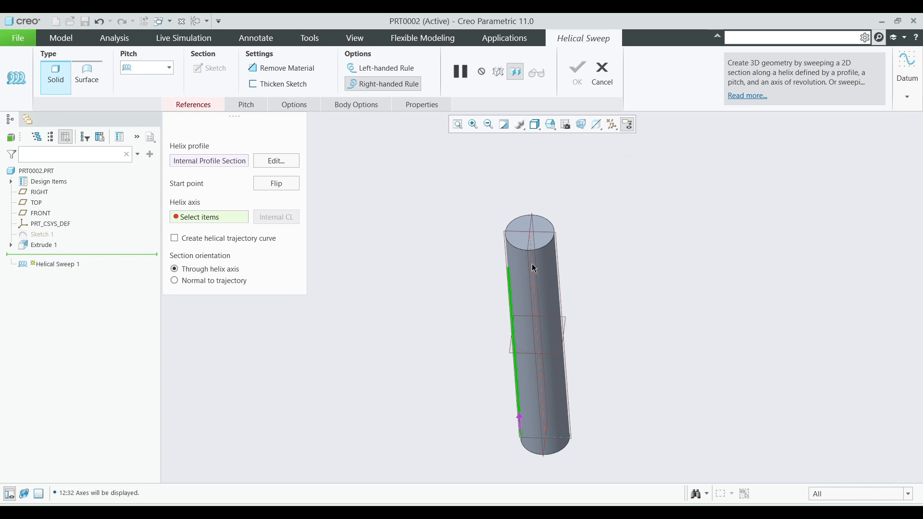
{"action": "left_click", "coordinate": [531, 265]}
Sketch a small triangular sweep section with lines at the helix profile's start point and accept it
{"action": "left_click", "coordinate": [210, 67]}
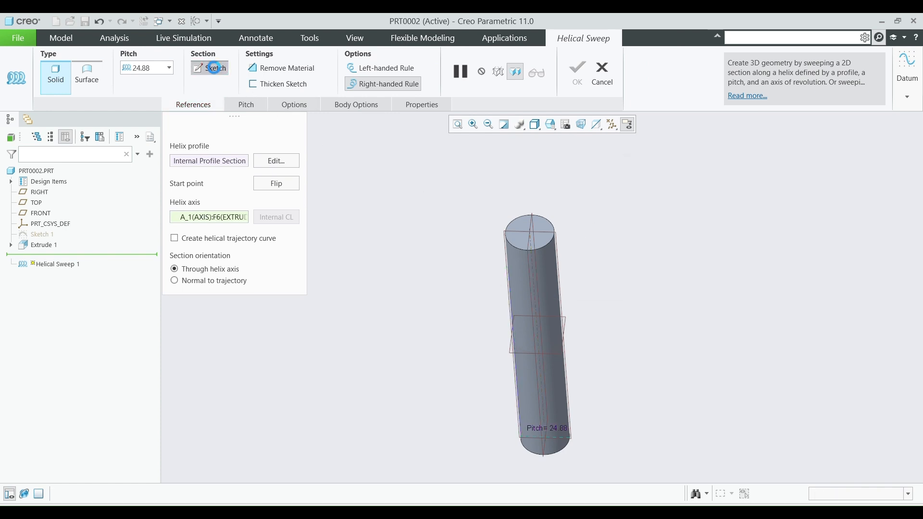
{"action": "left_click", "coordinate": [565, 122]}
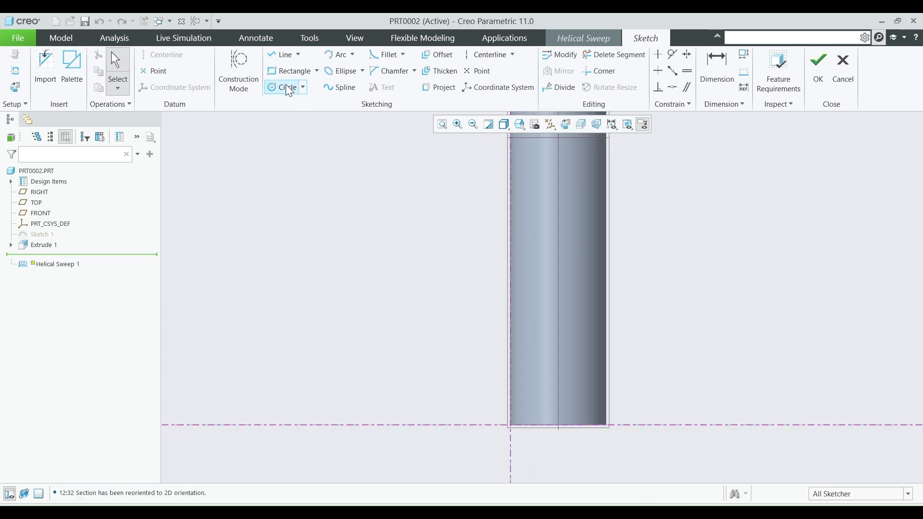
{"action": "left_click", "coordinate": [278, 56]}
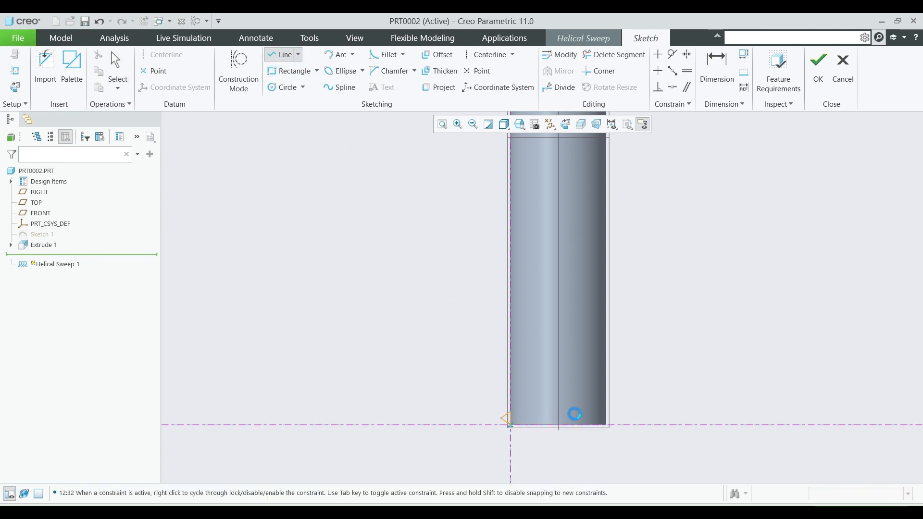
{"action": "left_click", "coordinate": [817, 63]}
{"action": "middle_click_drag", "start_coordinate": [619, 356], "coordinate": [625, 315]}
{"action": "scroll", "coordinate": [570, 352], "scroll_direction": "down", "scroll_amount": 3}
{"action": "middle_click_drag", "start_coordinate": [570, 352], "coordinate": [500, 236]}
{"action": "scroll", "coordinate": [616, 346], "scroll_direction": "up", "scroll_amount": 2}
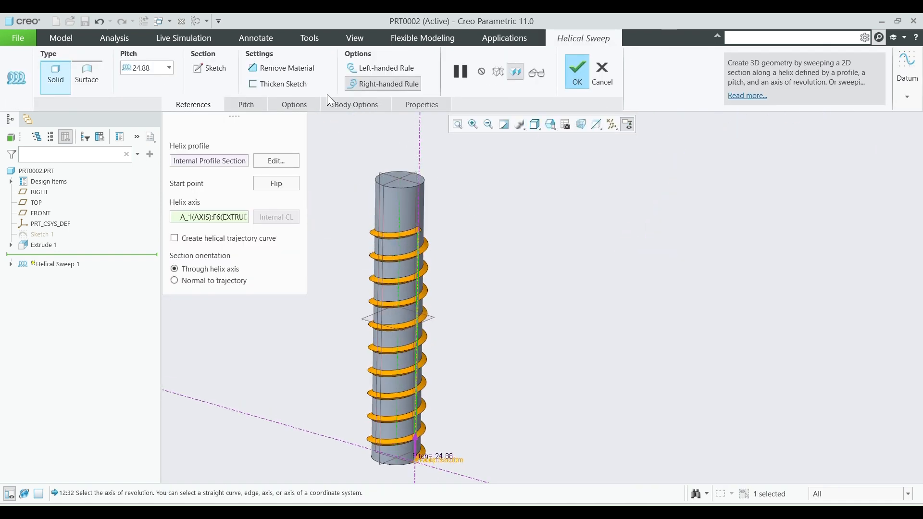
Set the helical sweep's start-point pitch to 15 and complete the feature
{"action": "left_click", "coordinate": [247, 99]}
{"action": "double_click", "coordinate": [294, 155]}
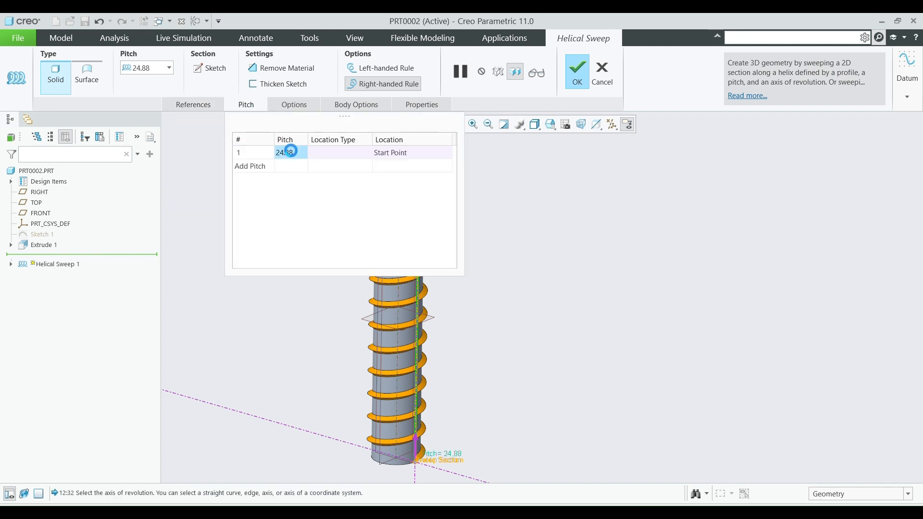
{"action": "type", "text": "15.00"}
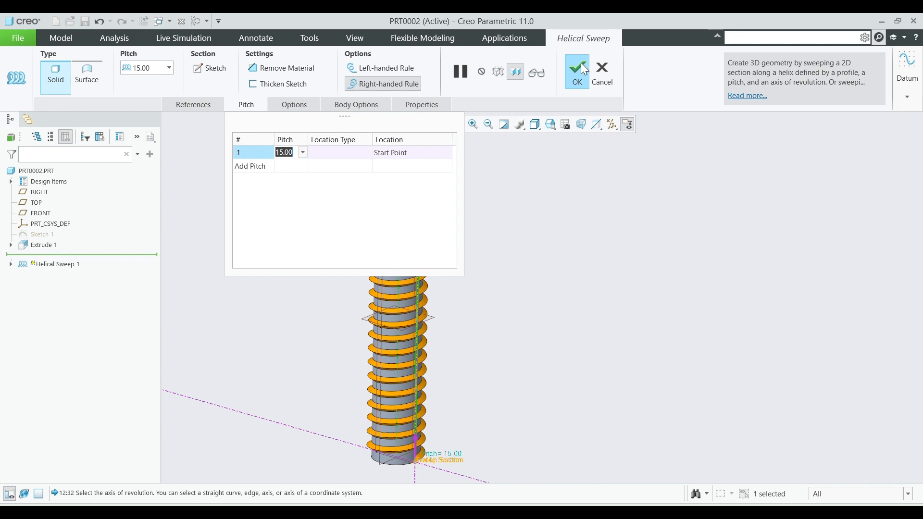
{"action": "left_click", "coordinate": [577, 72]}
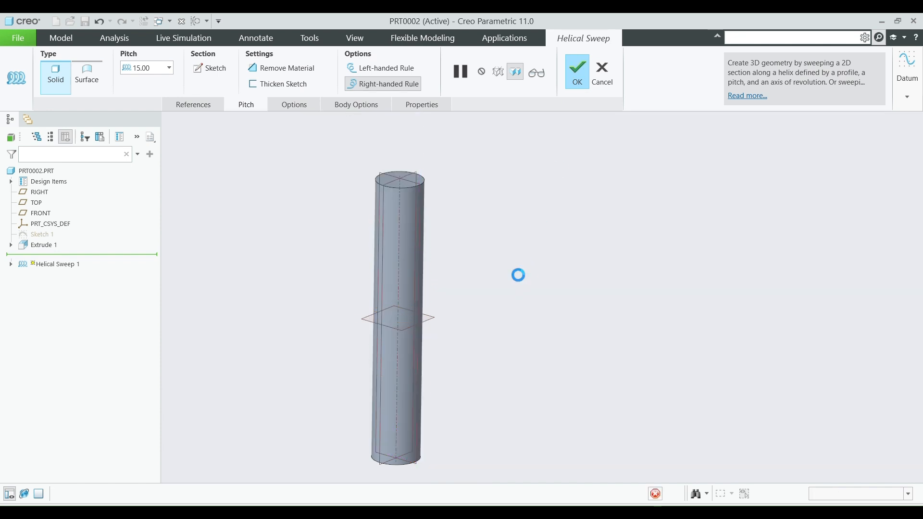
Inspect the helical thread around the cylinder and review the available sweep types
{"action": "middle_click_drag", "start_coordinate": [506, 293], "coordinate": [487, 255]}
{"action": "scroll", "coordinate": [382, 317], "scroll_direction": "up", "scroll_amount": 2}
{"action": "scroll", "coordinate": [419, 430], "scroll_direction": "down", "scroll_amount": 4}
{"action": "middle_click_drag", "start_coordinate": [477, 357], "coordinate": [505, 330]}
{"action": "left_click", "coordinate": [441, 71]}
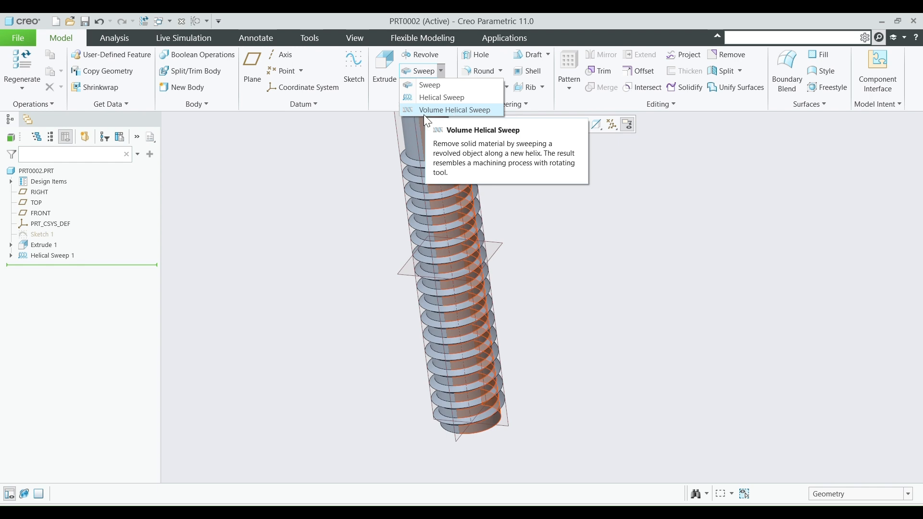
{"action": "left_click", "coordinate": [578, 329]}
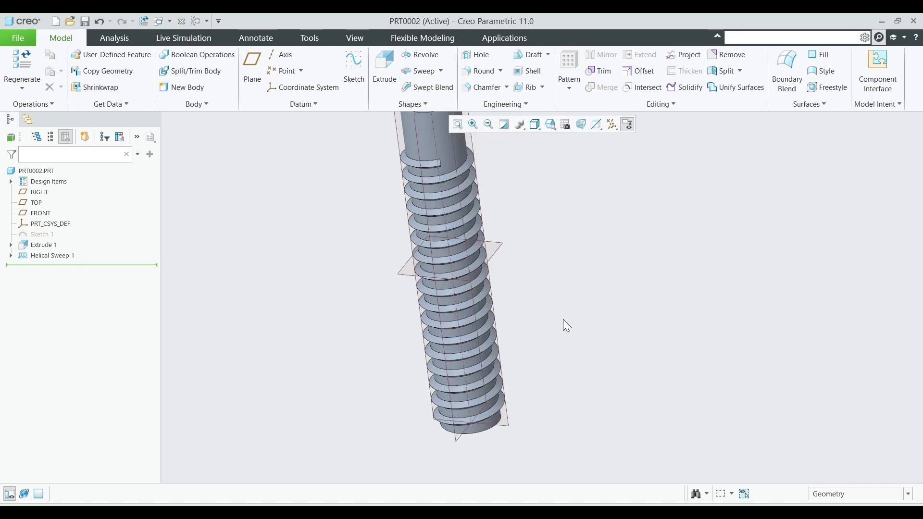
Undo the helical sweep, the cylinder extrusion and its base sketch
{"action": "key", "text": "ctrl+z"}
{"action": "key", "text": "ctrl+z"}
{"action": "key", "text": "ctrl+z"}
Sketch a circle centred on the origin of the FRONT plane, set its diameter to 100 and finish the sketch
{"action": "left_click", "coordinate": [39, 213]}
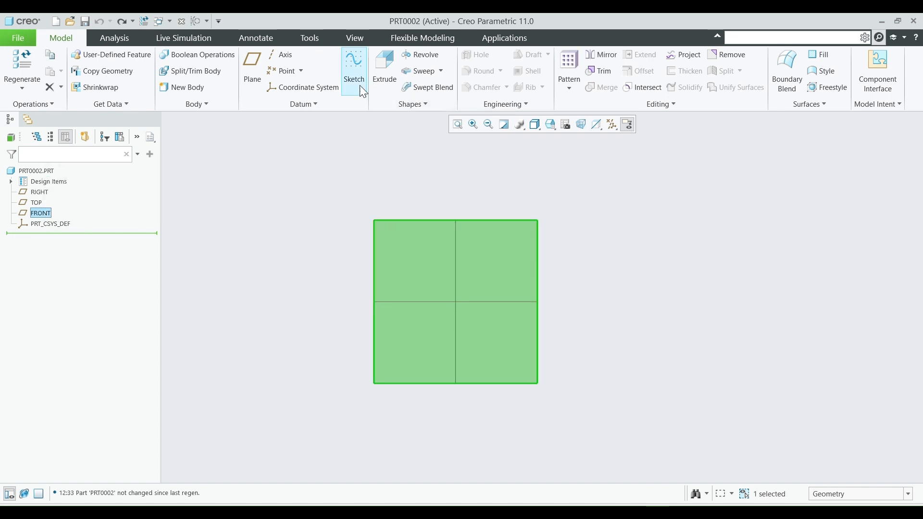
{"action": "left_click", "coordinate": [359, 69]}
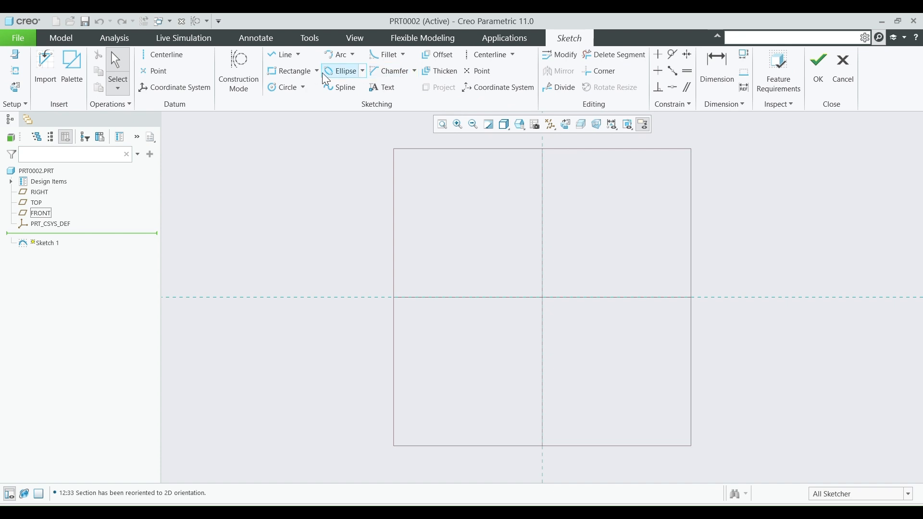
{"action": "left_click", "coordinate": [285, 87]}
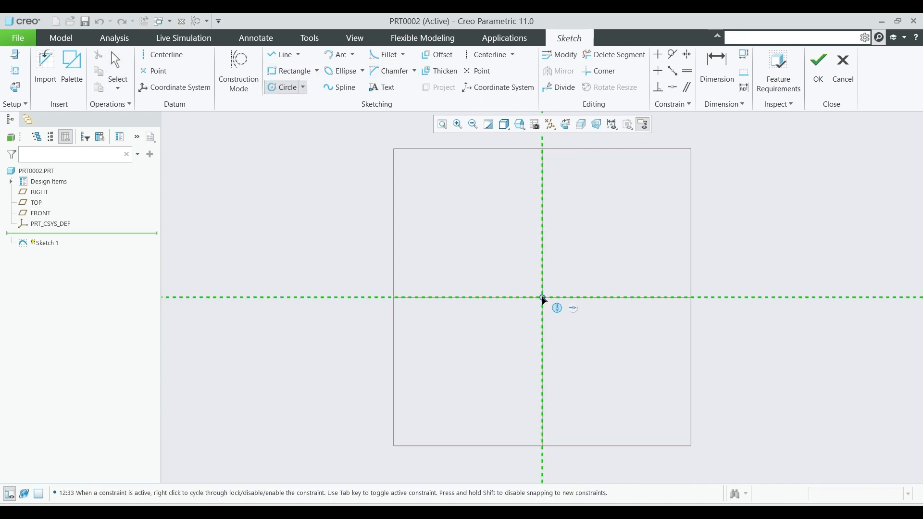
{"action": "left_click", "coordinate": [636, 400]}
{"action": "middle_click", "coordinate": [638, 405]}
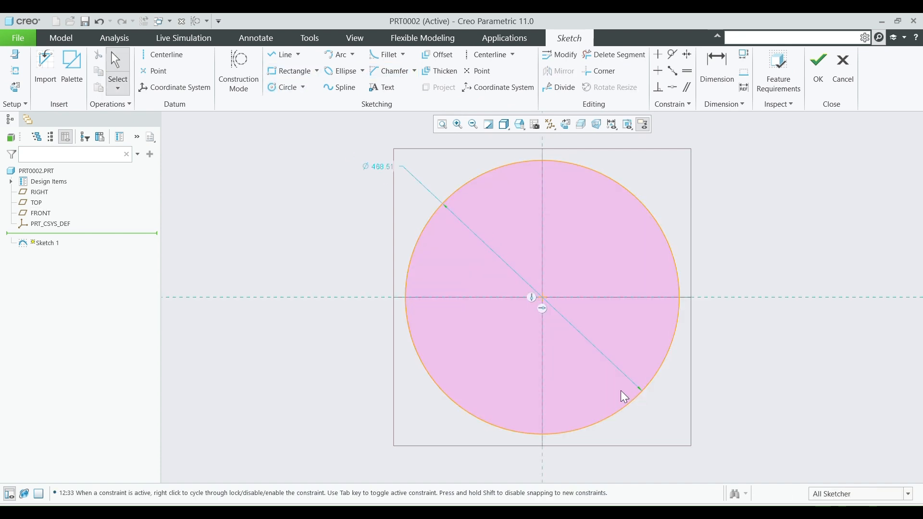
{"action": "double_click", "coordinate": [381, 167]}
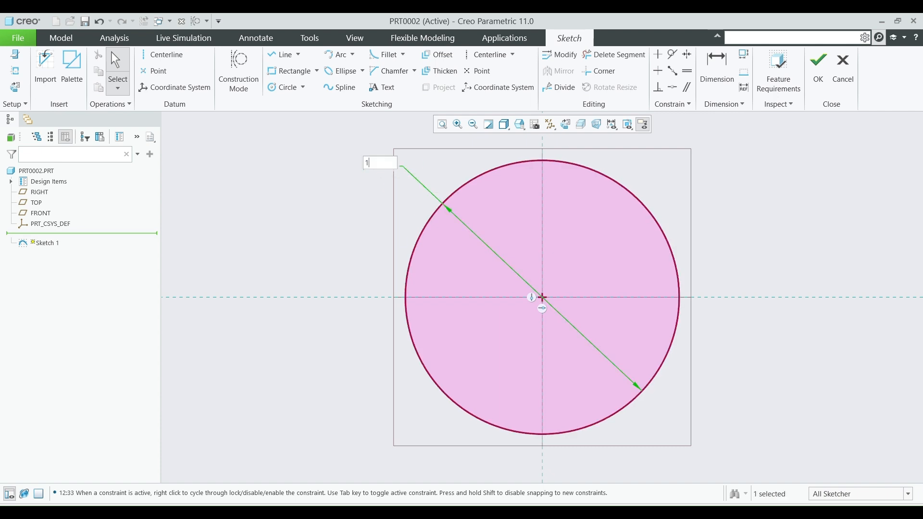
{"action": "type", "text": "100"}
{"action": "key", "text": "Return"}
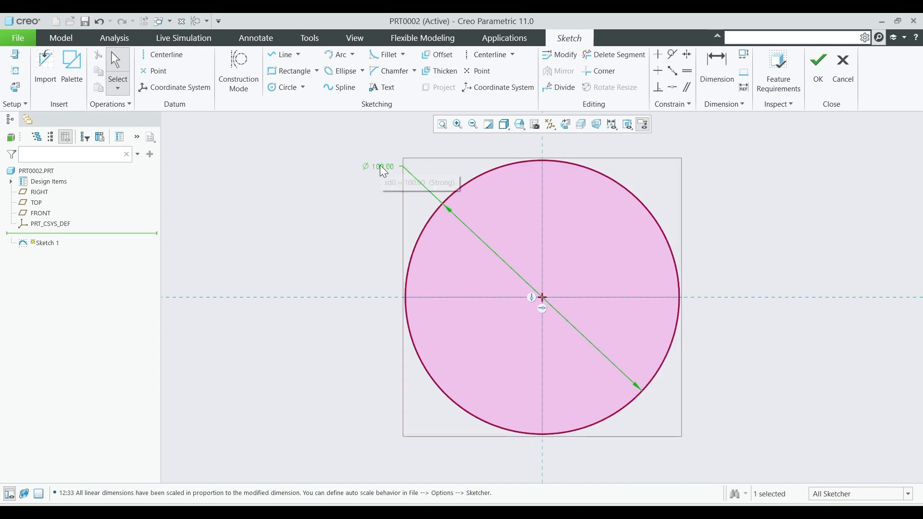
{"action": "left_click", "coordinate": [818, 65]}
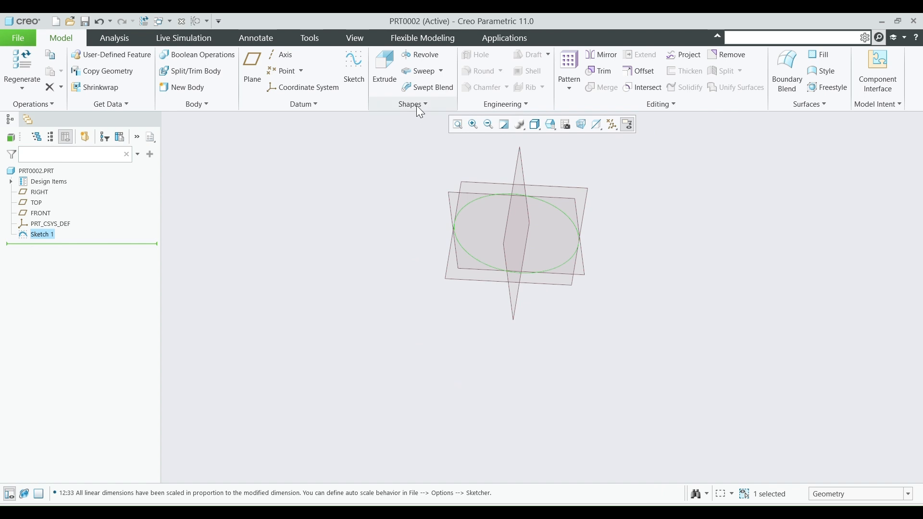
Extrude the circle sketch as a solid to a depth of 100
{"action": "left_click", "coordinate": [387, 69]}
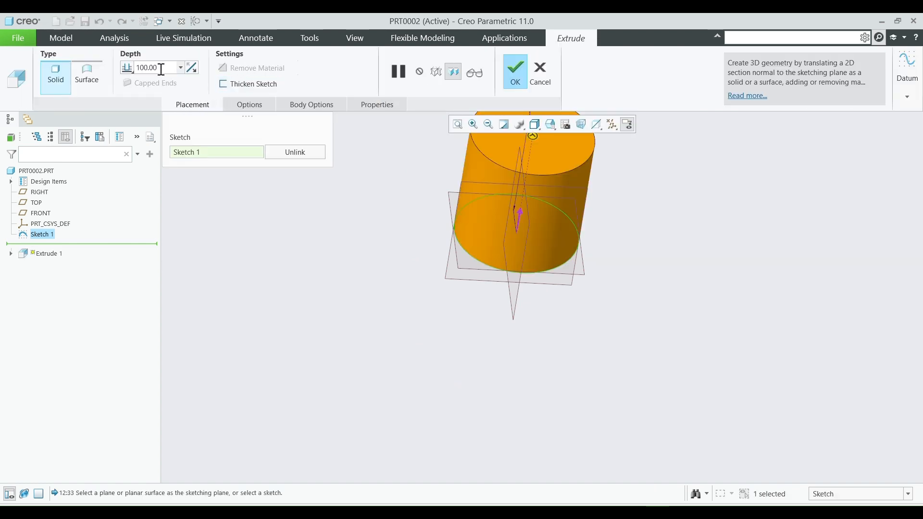
{"action": "left_click", "coordinate": [523, 87]}
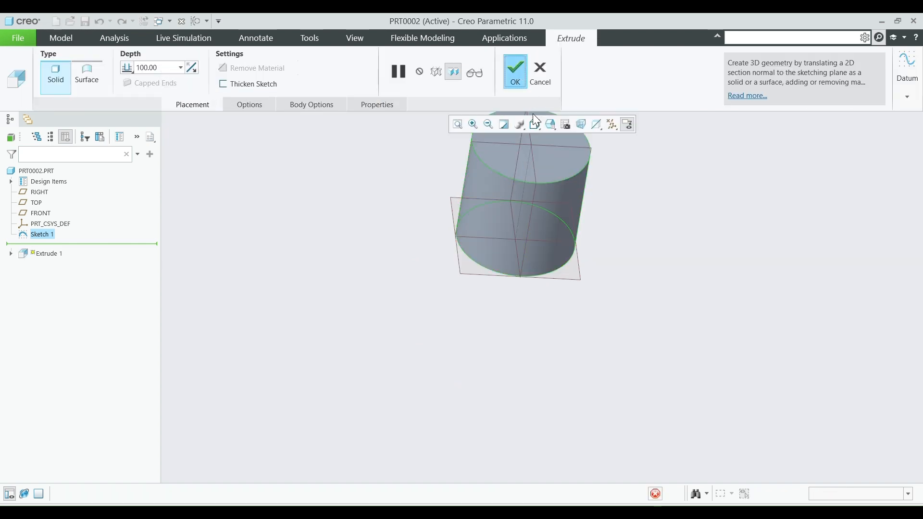
{"action": "middle_click_drag", "start_coordinate": [599, 295], "coordinate": [564, 312]}
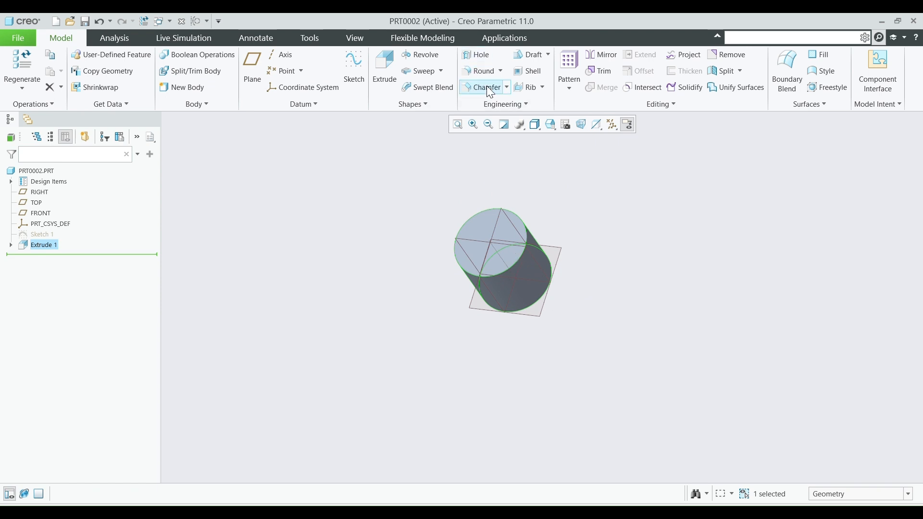
Shell the cylinder with a wall thickness of 5, removing one circular end face
{"action": "left_click", "coordinate": [528, 71]}
{"action": "left_click", "coordinate": [510, 224]}
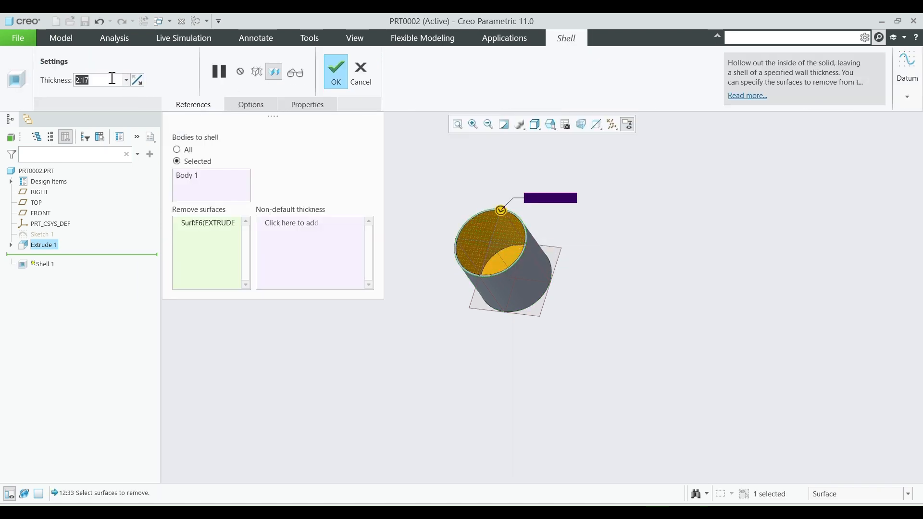
{"action": "type", "text": "5"}
{"action": "key", "text": "Return"}
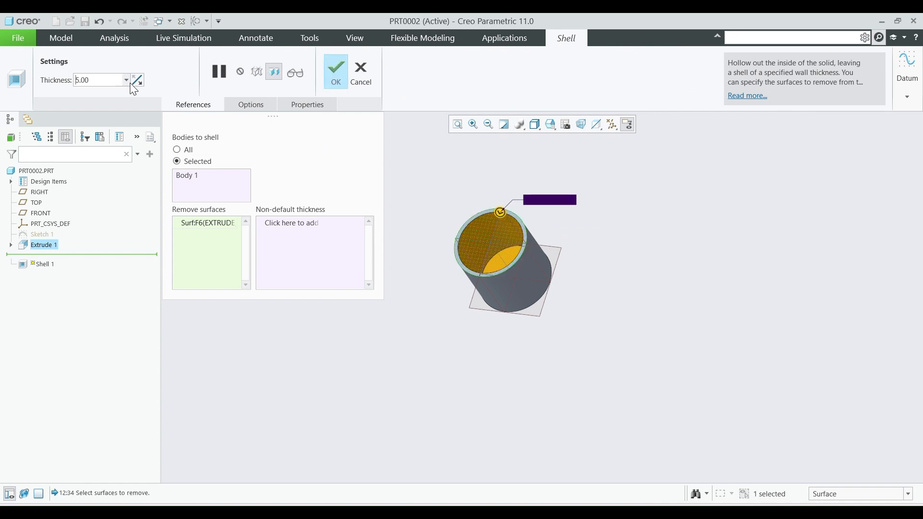
{"action": "left_click", "coordinate": [336, 81]}
Start a Helical Sweep and define its profile sketch on the RIGHT plane with TOP as the left-facing reference, viewed square-on
{"action": "middle_click_drag", "start_coordinate": [585, 212], "coordinate": [582, 278]}
{"action": "left_click", "coordinate": [441, 71]}
{"action": "left_click", "coordinate": [435, 97]}
{"action": "middle_click_drag", "start_coordinate": [599, 251], "coordinate": [602, 284]}
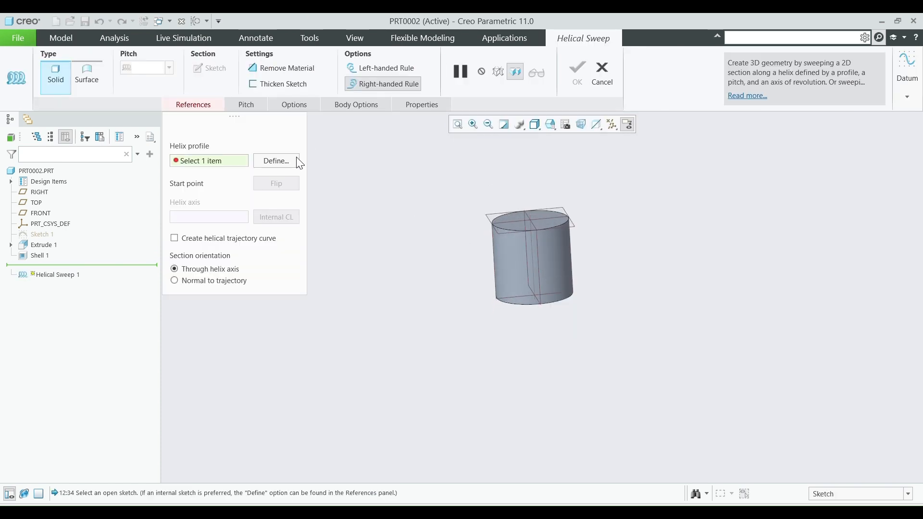
{"action": "left_click", "coordinate": [276, 161]}
{"action": "left_click", "coordinate": [540, 261]}
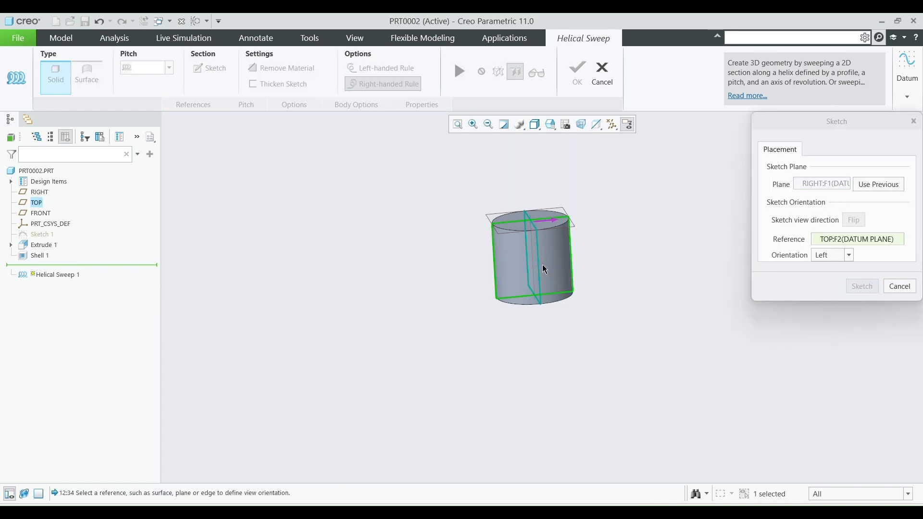
{"action": "left_click", "coordinate": [857, 287]}
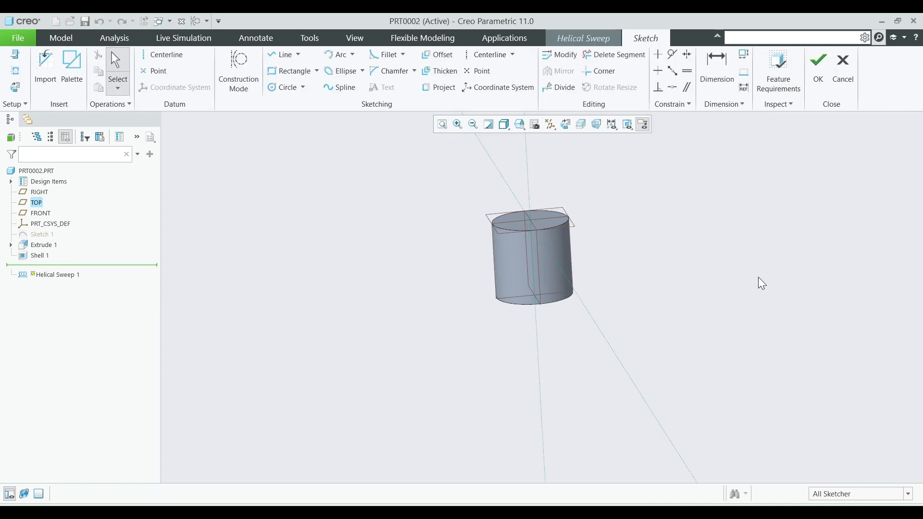
{"action": "left_click", "coordinate": [566, 124]}
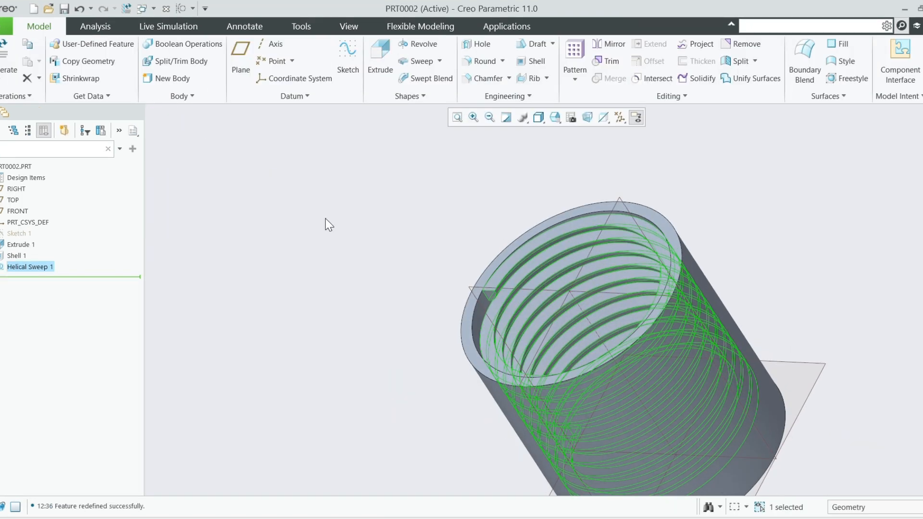
Inspect the internal helical thread inside the shelled cylinder from its open end and from outside
{"action": "middle_click_drag", "start_coordinate": [455, 315], "coordinate": [490, 375]}
{"action": "scroll", "coordinate": [429, 359], "scroll_direction": "up", "scroll_amount": 4}
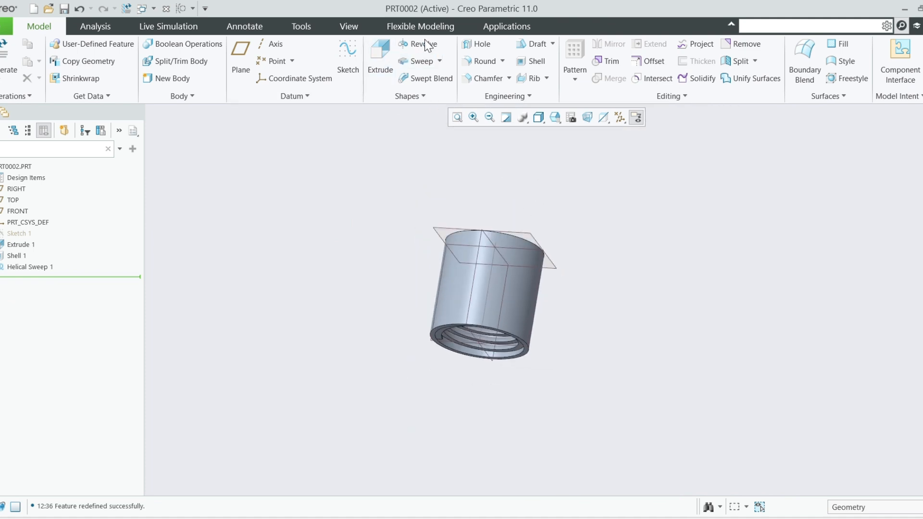
{"action": "middle_click_drag", "start_coordinate": [379, 241], "coordinate": [504, 322]}
Undo the internal helical sweep, the shell and the cylinder extrusion
{"action": "key", "text": "ctrl+z"}
{"action": "key", "text": "ctrl+z"}
{"action": "key", "text": "ctrl+z"}
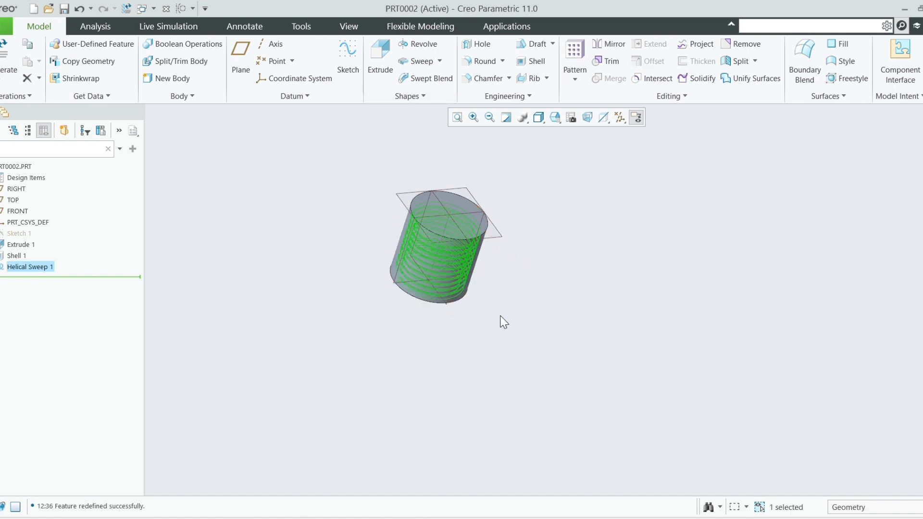
{"action": "key", "text": "ctrl+z"}
{"action": "key", "text": "ctrl+z"}
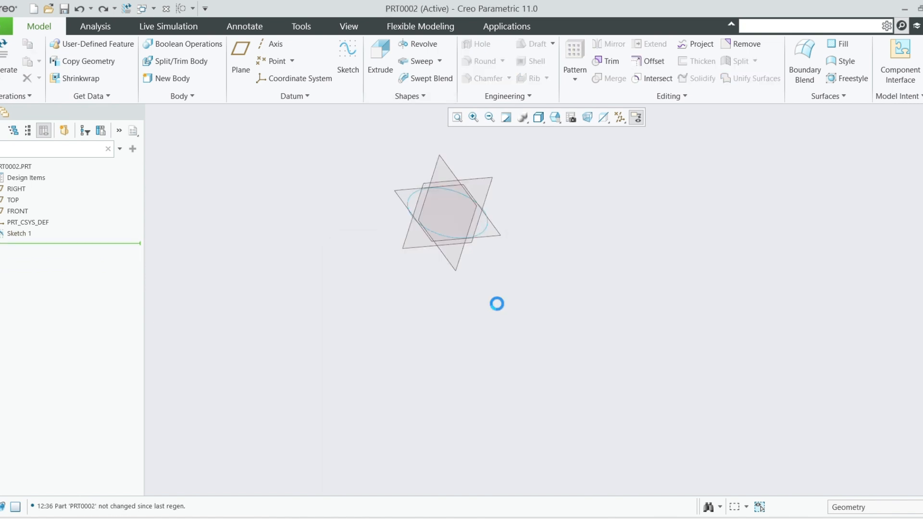